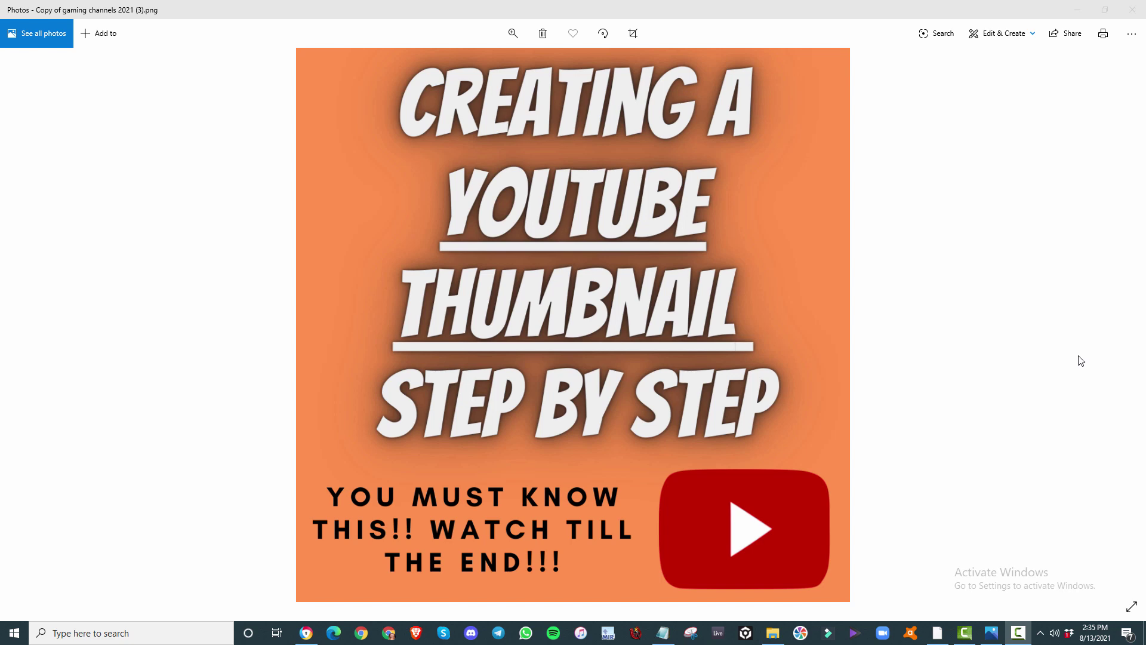
Step: Close the finished thumbnail in Windows Photos to reveal the Grow Your YouTube Channel page
{"action": "left_click", "coordinate": [1132, 9]}
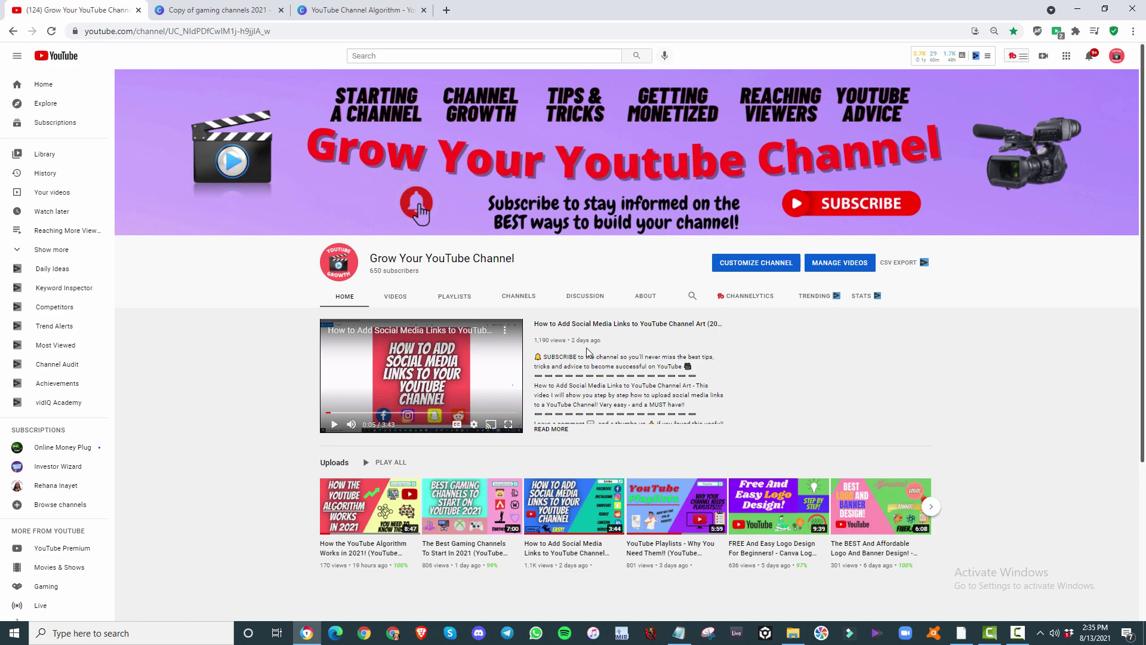
Step: Move from the YouTube channel tab to the Canva 'YouTube Channel Algorithm' design tab
{"action": "left_click", "coordinate": [357, 6]}
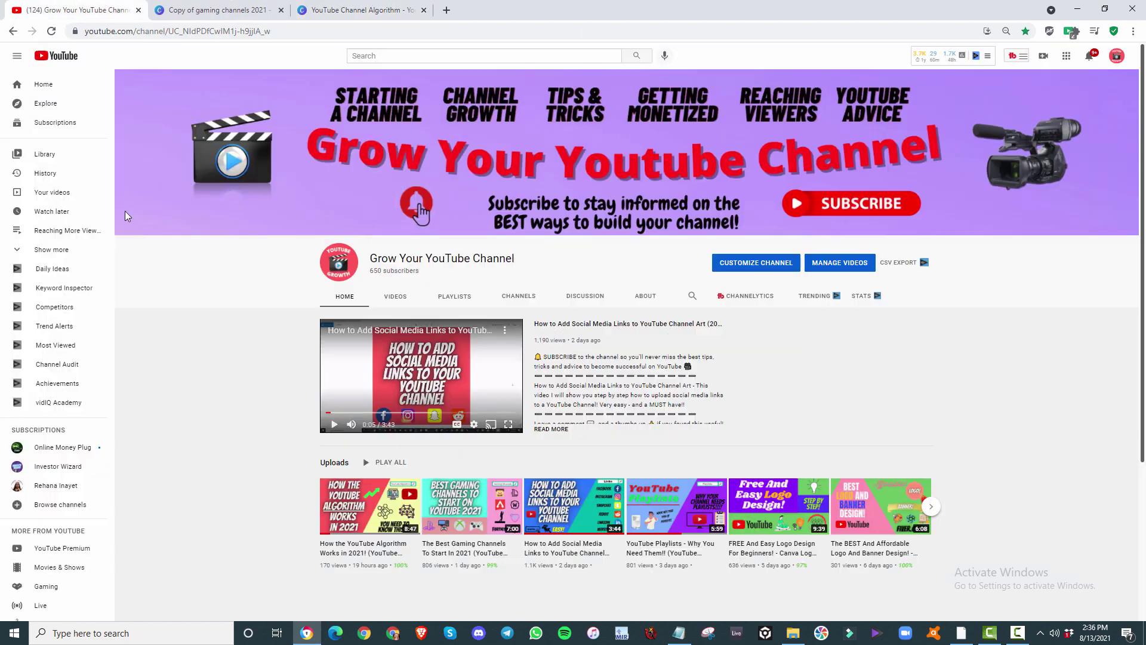
{"action": "left_click", "coordinate": [92, 5]}
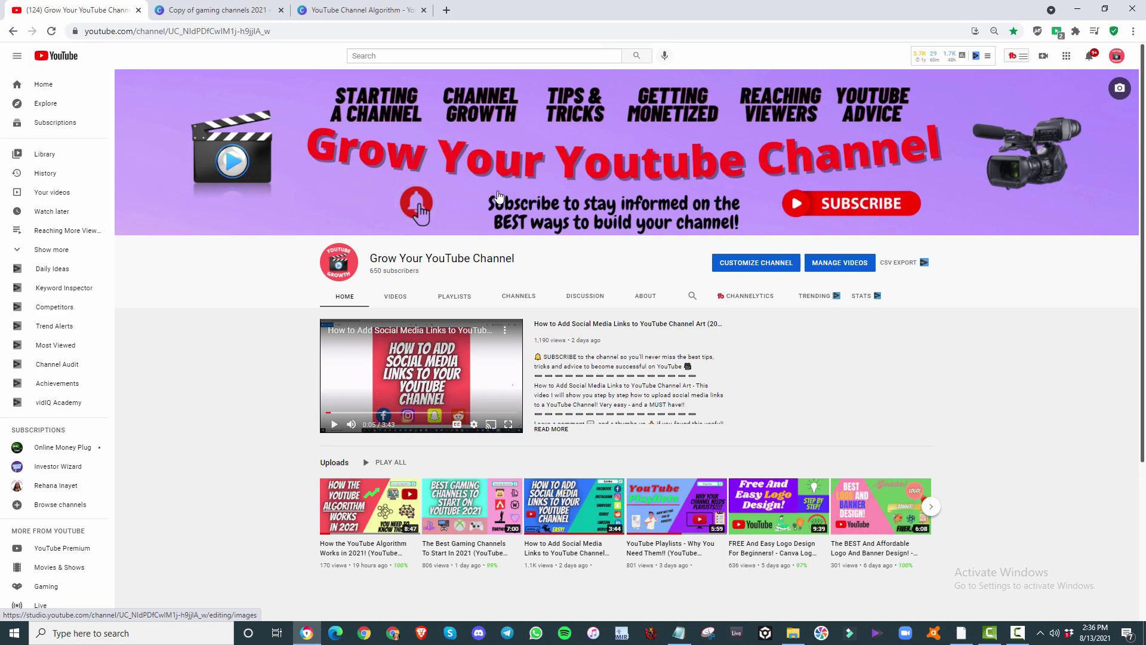
{"action": "left_click", "coordinate": [338, 8]}
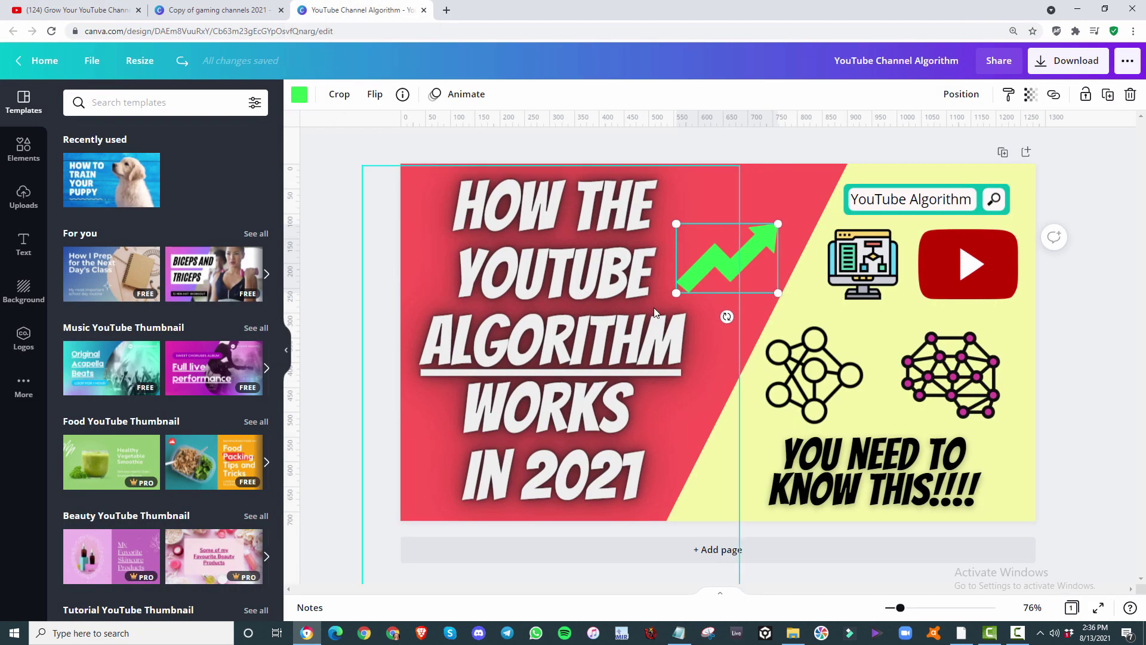
Step: Paste 'Creating a YouTube Thumbnail Step by Step' over the old algorithm headline, including 'IN 2021'
{"action": "left_click", "coordinate": [840, 320]}
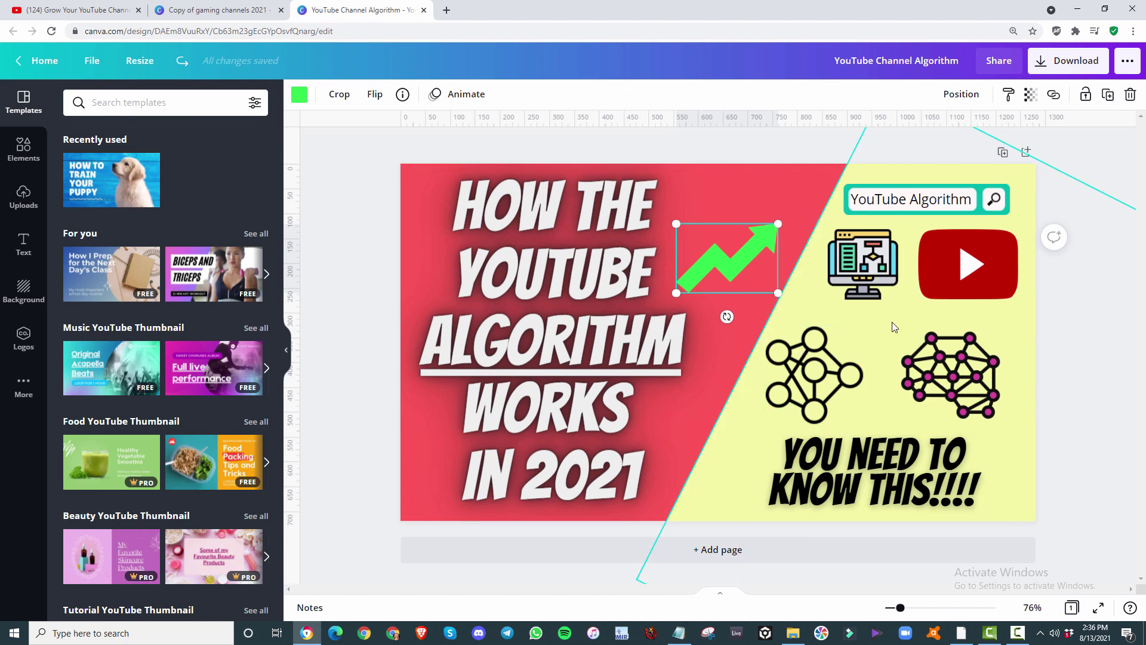
{"action": "left_click", "coordinate": [739, 188]}
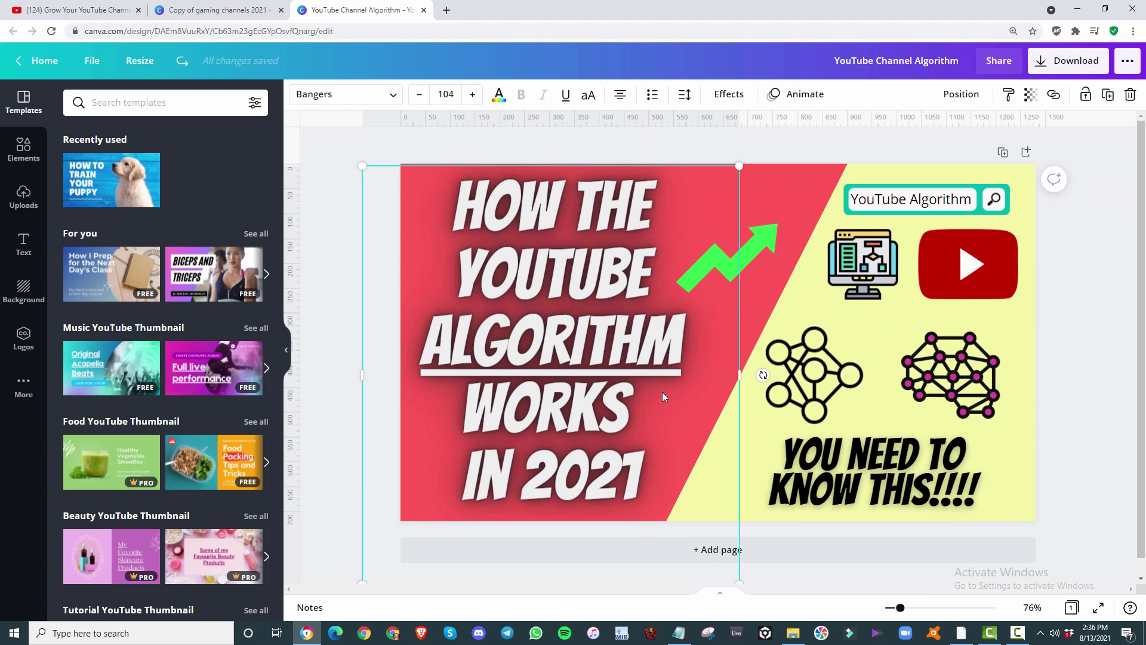
{"action": "triple_click", "coordinate": [520, 382]}
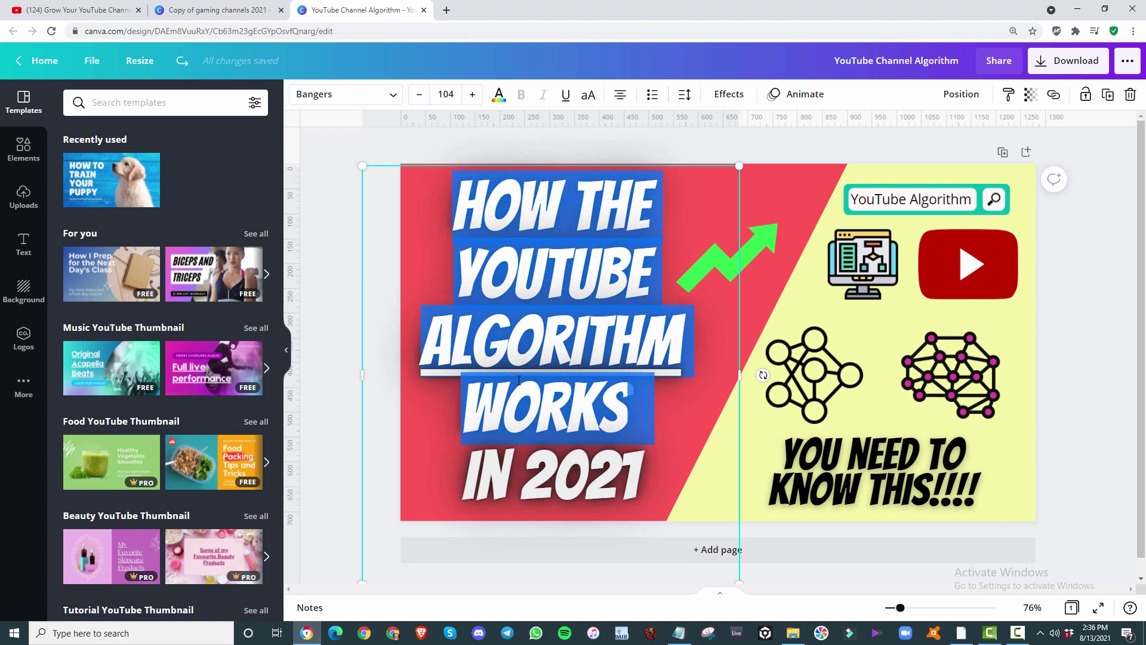
{"action": "key", "text": "ctrl+a"}
{"action": "type", "text": "CREATING A YOUTUBE THUMBNAIL STEP BY STEP"}
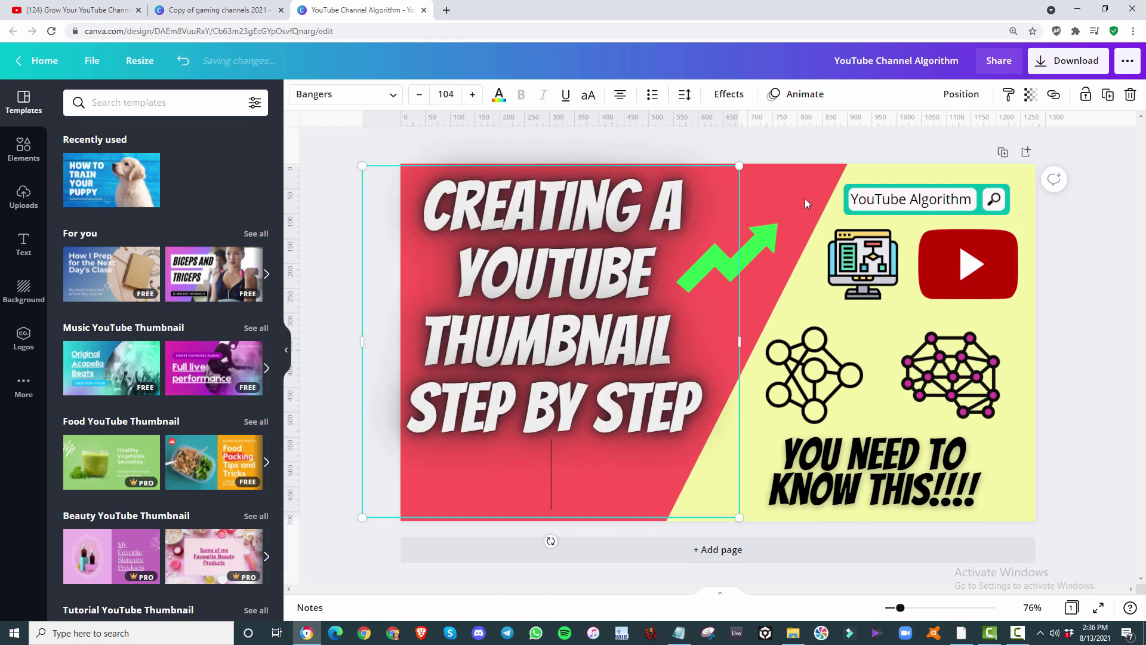
{"action": "left_click", "coordinate": [728, 293]}
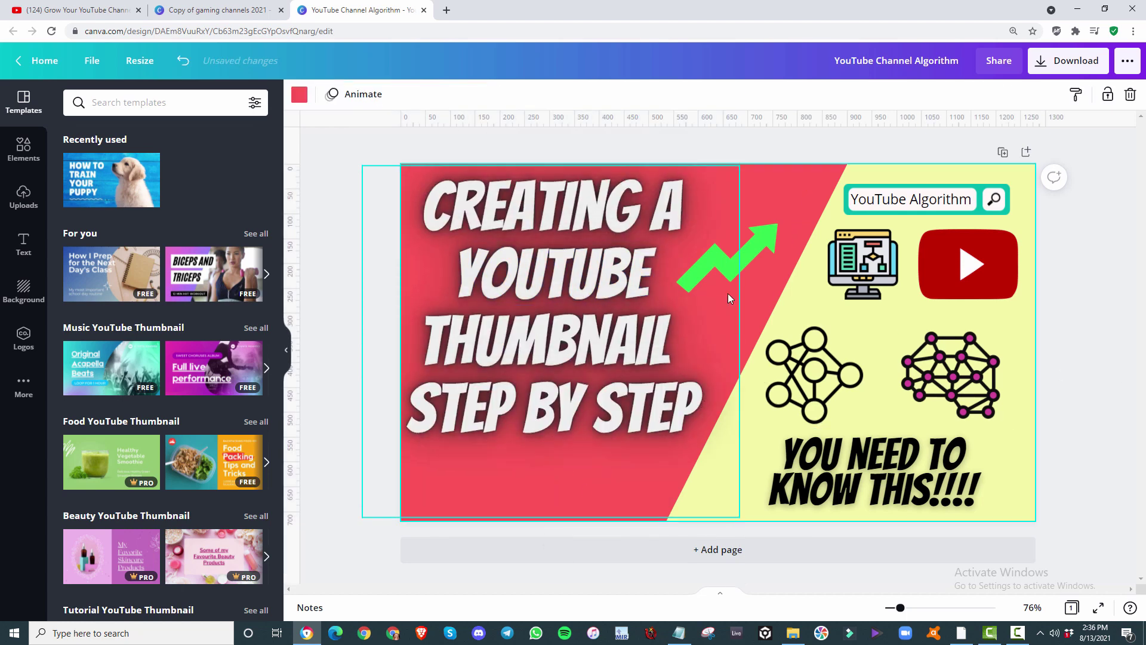
Step: Shrink the title text box and nudge it slightly down and right
{"action": "left_click", "coordinate": [753, 254]}
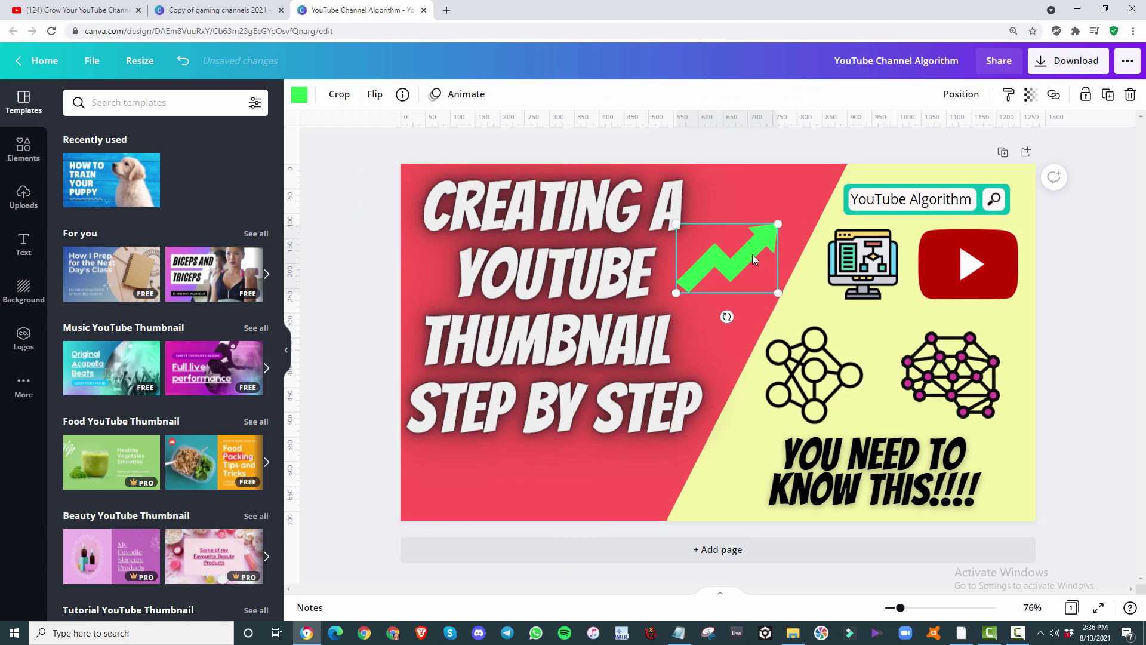
{"action": "left_click", "coordinate": [602, 345]}
{"action": "left_click_drag", "start_coordinate": [740, 520], "coordinate": [723, 502]}
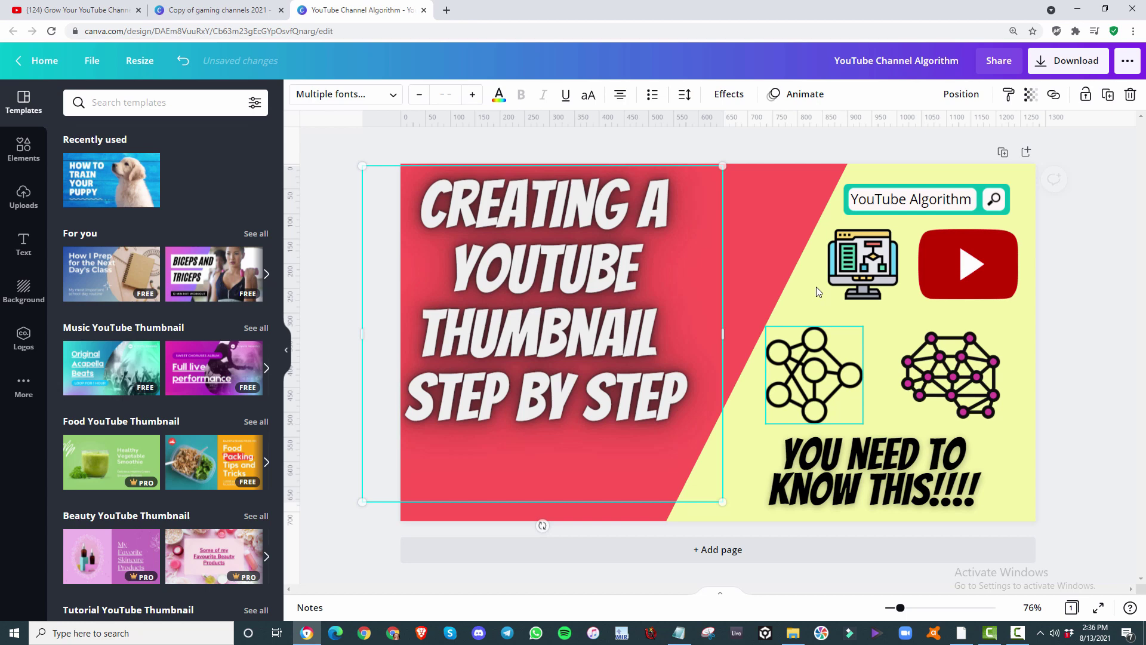
{"action": "left_click_drag", "start_coordinate": [586, 358], "coordinate": [590, 372]}
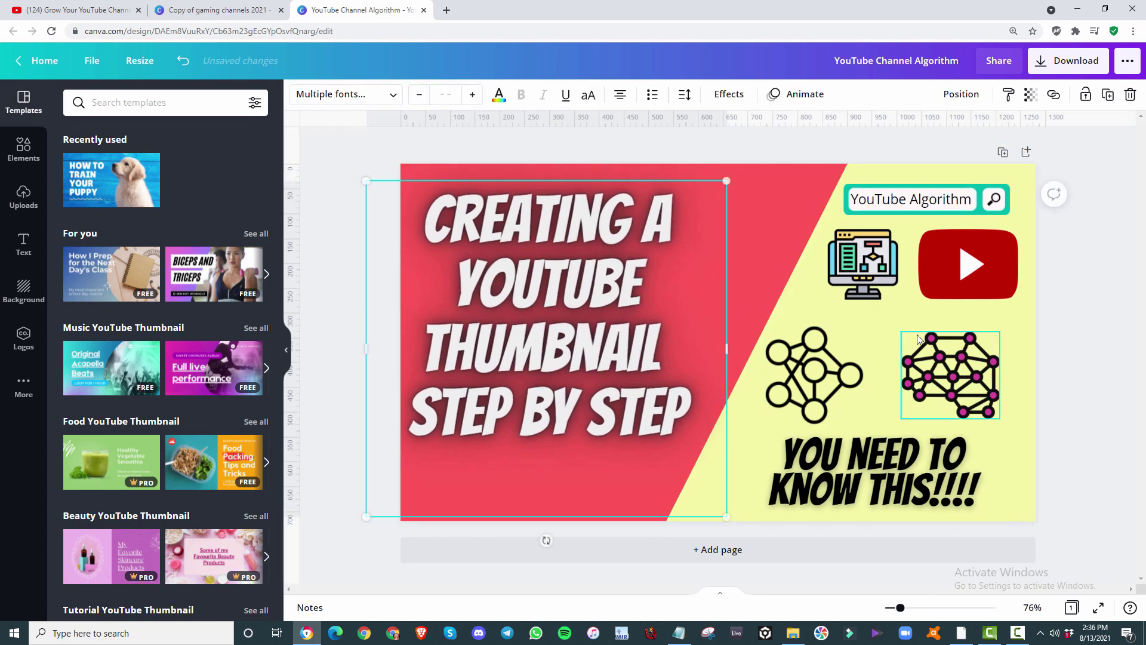
Step: Delete the monitor icon and the network icons from the yellow side
{"action": "left_click_drag", "start_coordinate": [811, 323], "coordinate": [807, 339]}
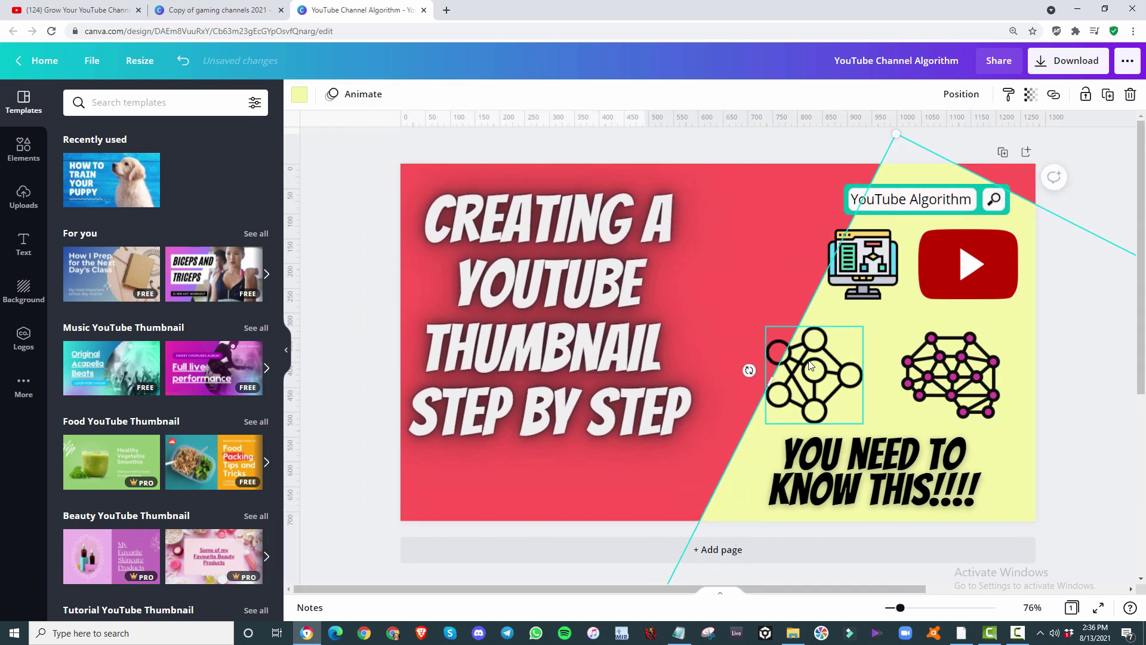
{"action": "key", "text": "ctrl+z"}
{"action": "key", "text": "ctrl+z"}
{"action": "key", "text": "Delete"}
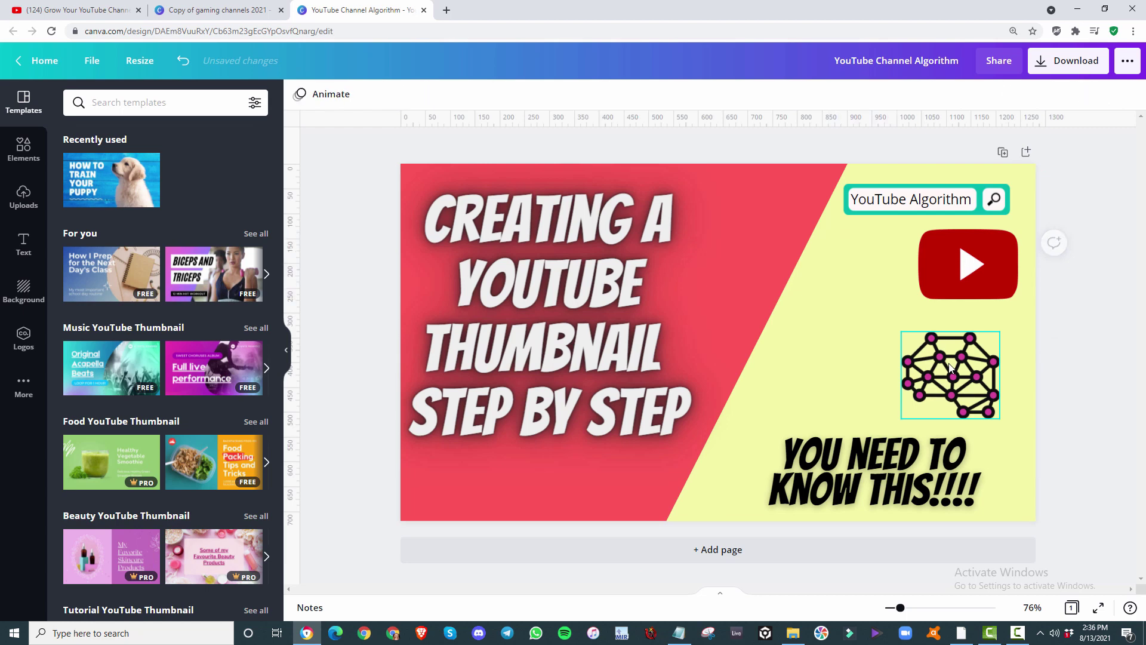
{"action": "left_click", "coordinate": [950, 367]}
{"action": "key", "text": "Delete"}
Step: Change the search box text to 'YouTube Thumbnails' and shrink it to size 18.2
{"action": "double_click", "coordinate": [906, 200]}
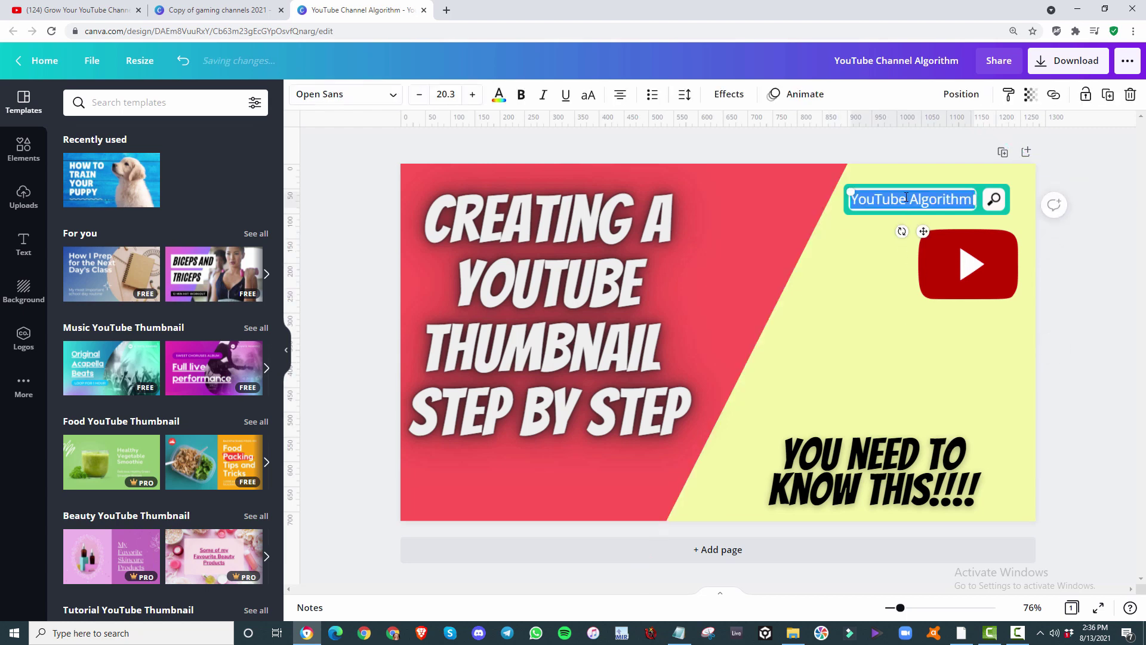
{"action": "type", "text": "You"}
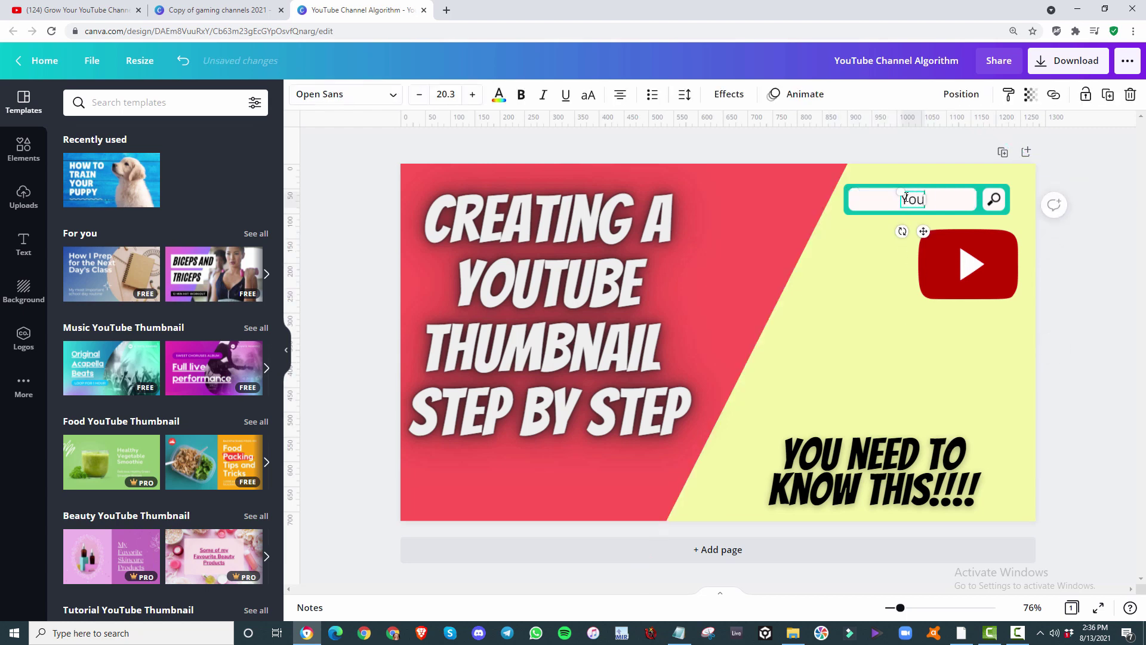
{"action": "type", "text": "Tube Thumb"}
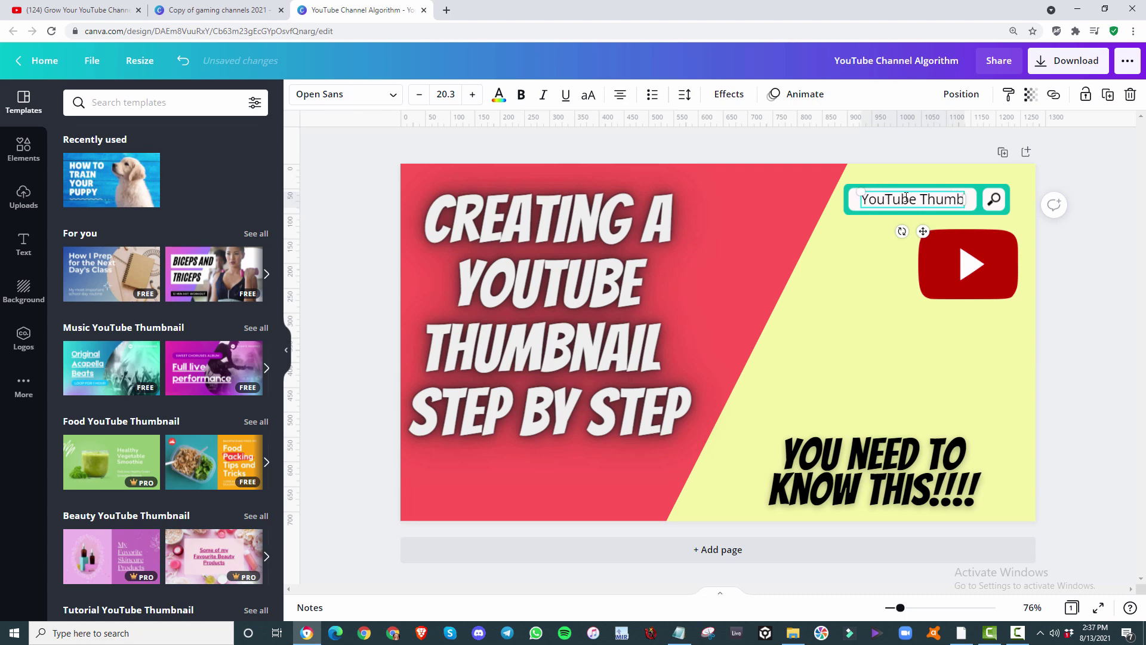
{"action": "type", "text": "nails"}
{"action": "left_click", "coordinate": [742, 320]}
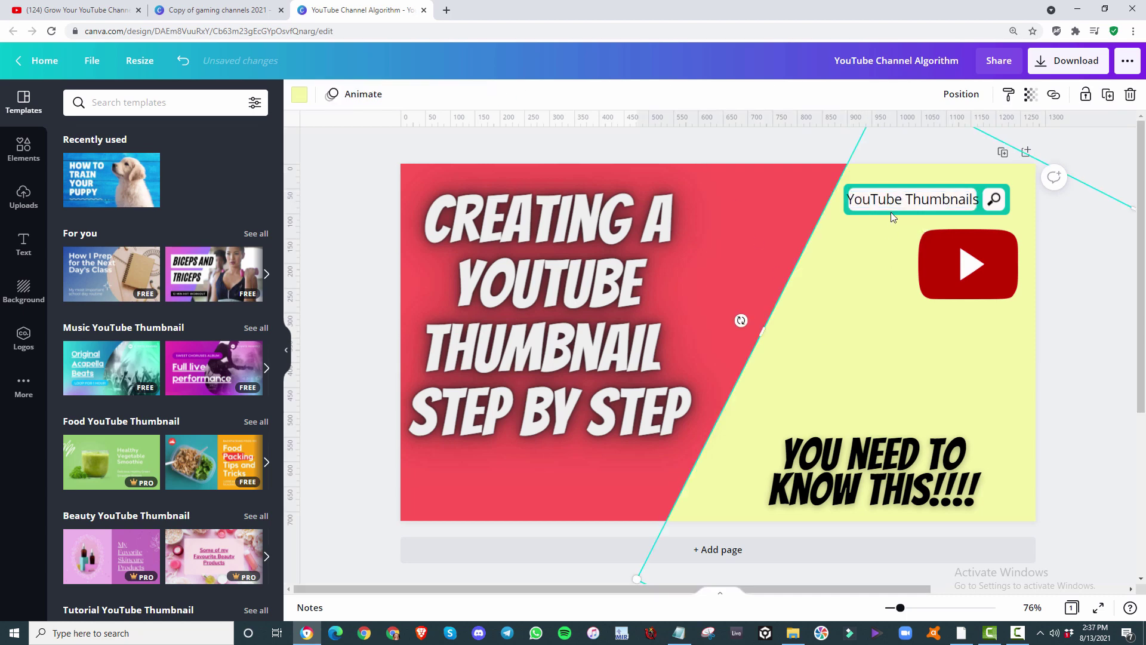
{"action": "left_click", "coordinate": [914, 199]}
{"action": "left_click_drag", "start_coordinate": [846, 189], "coordinate": [913, 200]}
{"action": "left_click", "coordinate": [919, 216]}
{"action": "left_click", "coordinate": [952, 335]}
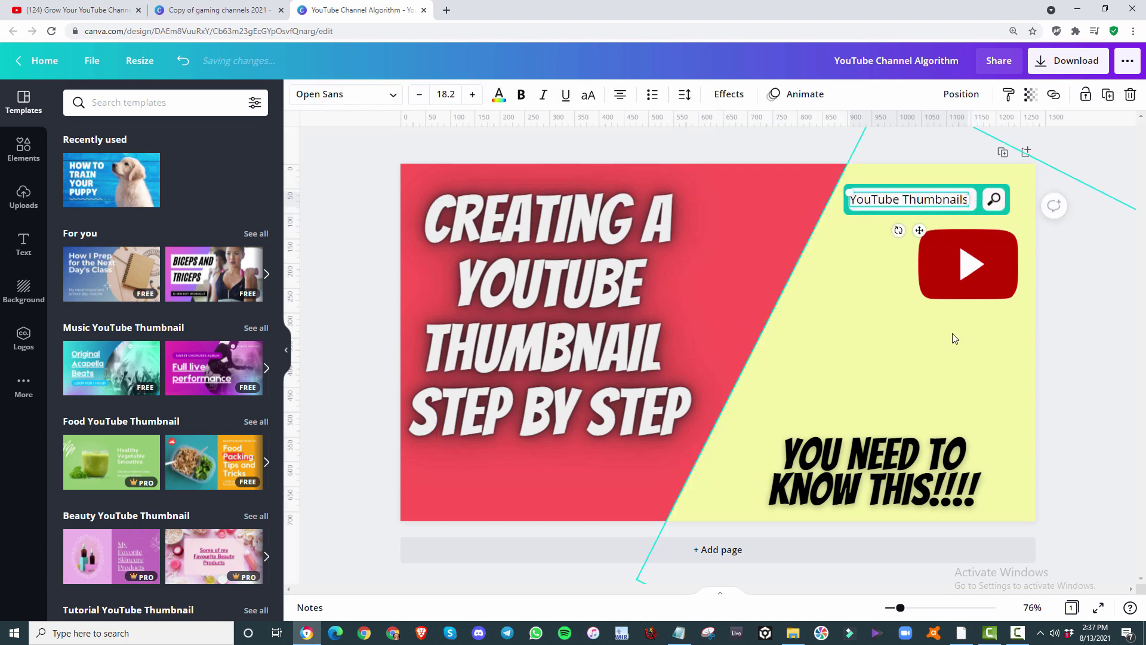
Step: Recolour the yellow background shape light blue with a custom colour
{"action": "left_click", "coordinate": [298, 98]}
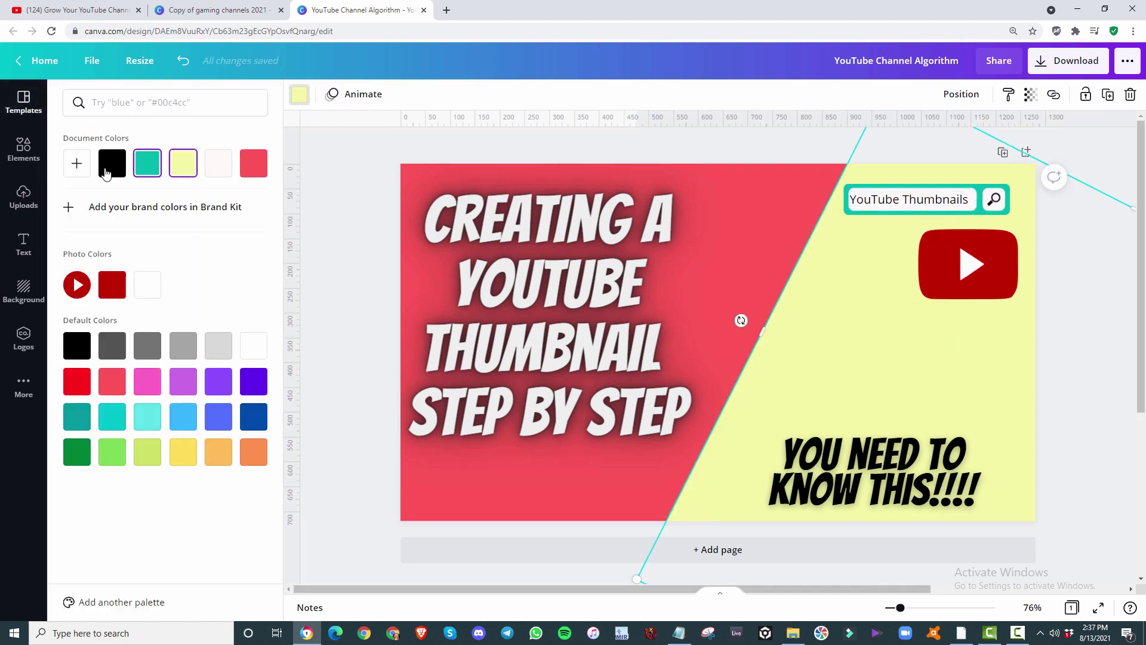
{"action": "left_click", "coordinate": [77, 163]}
{"action": "left_click_drag", "start_coordinate": [136, 277], "coordinate": [169, 282]}
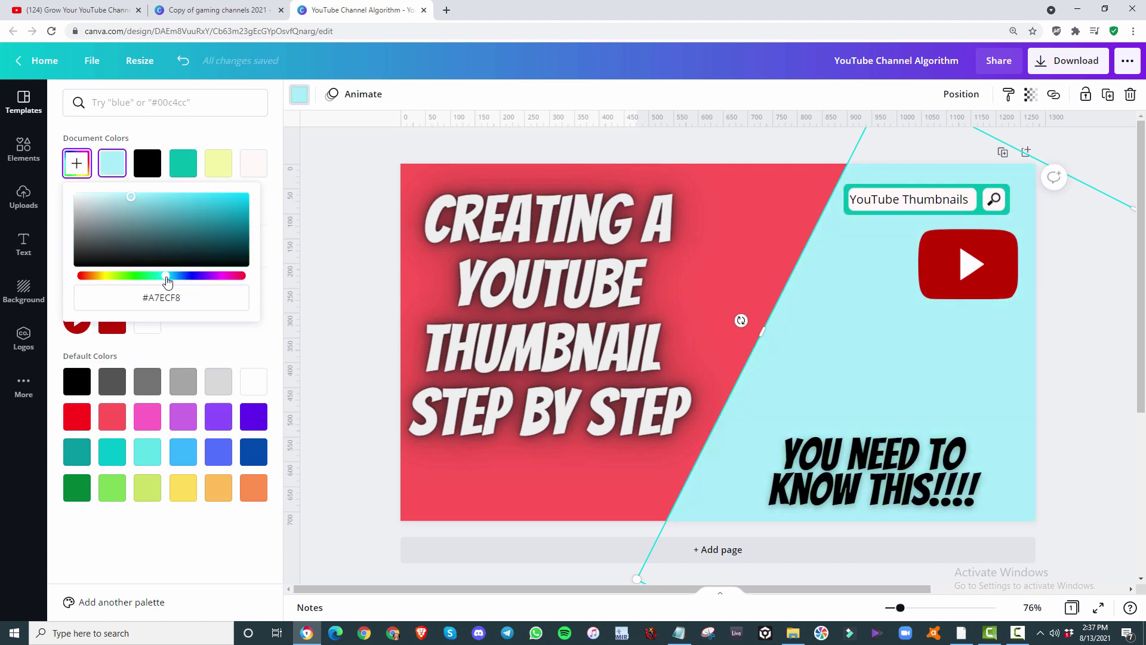
Step: Set the red left background panel to light orange, hex #FFC96D
{"action": "left_click", "coordinate": [762, 221]}
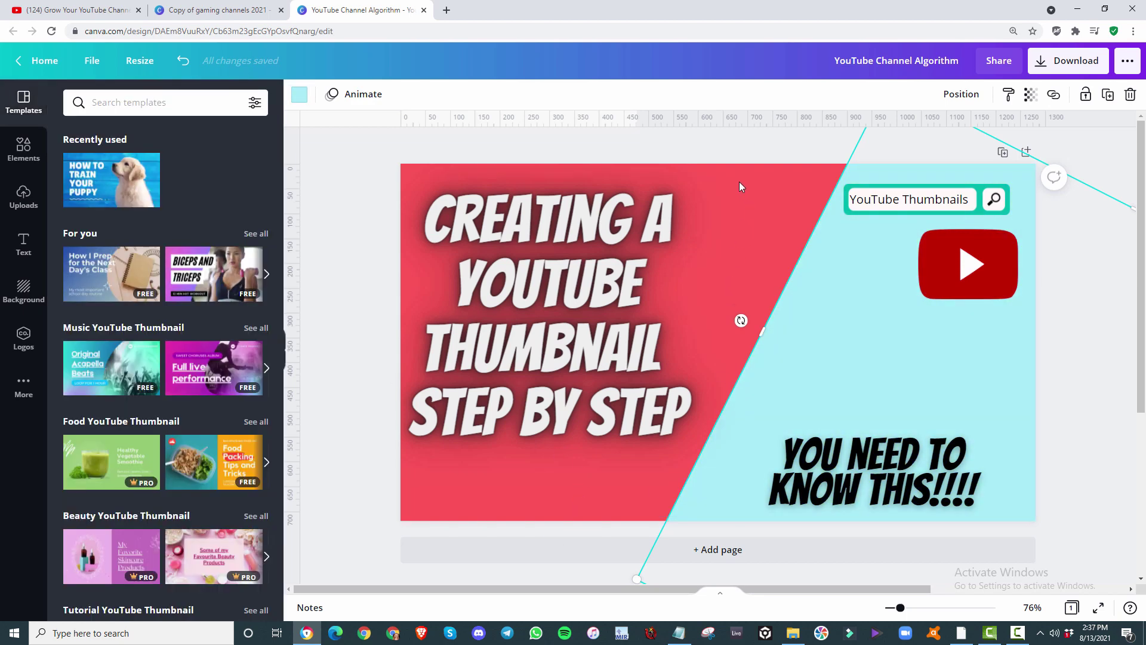
{"action": "left_click", "coordinate": [301, 95]}
{"action": "left_click", "coordinate": [76, 163]}
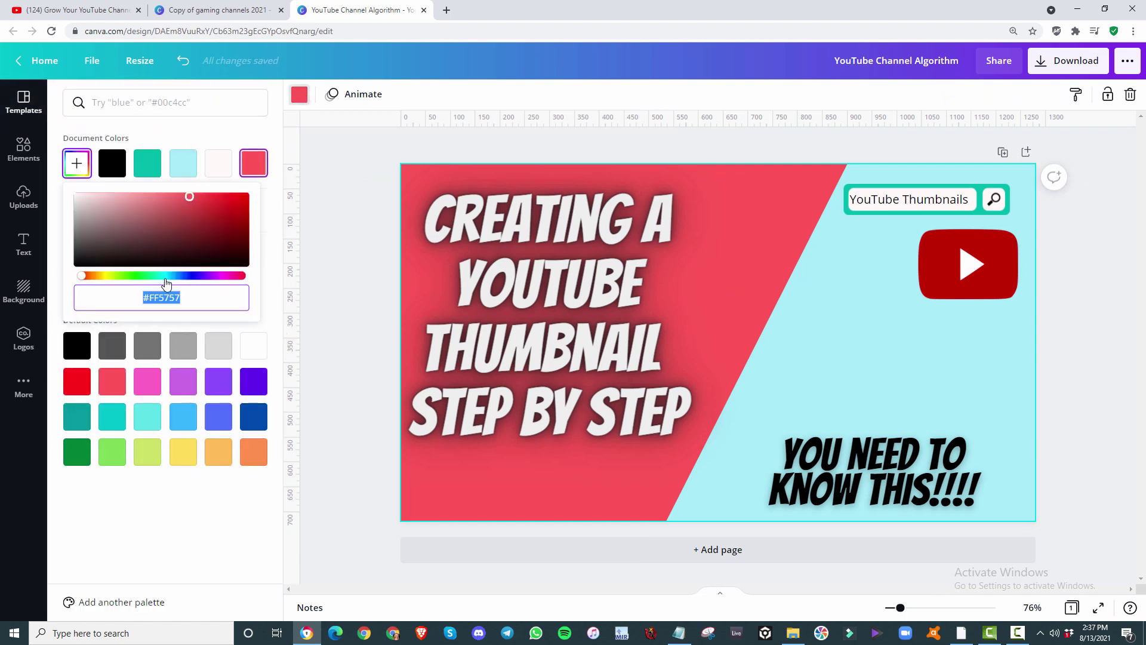
{"action": "left_click_drag", "start_coordinate": [177, 281], "coordinate": [175, 196]}
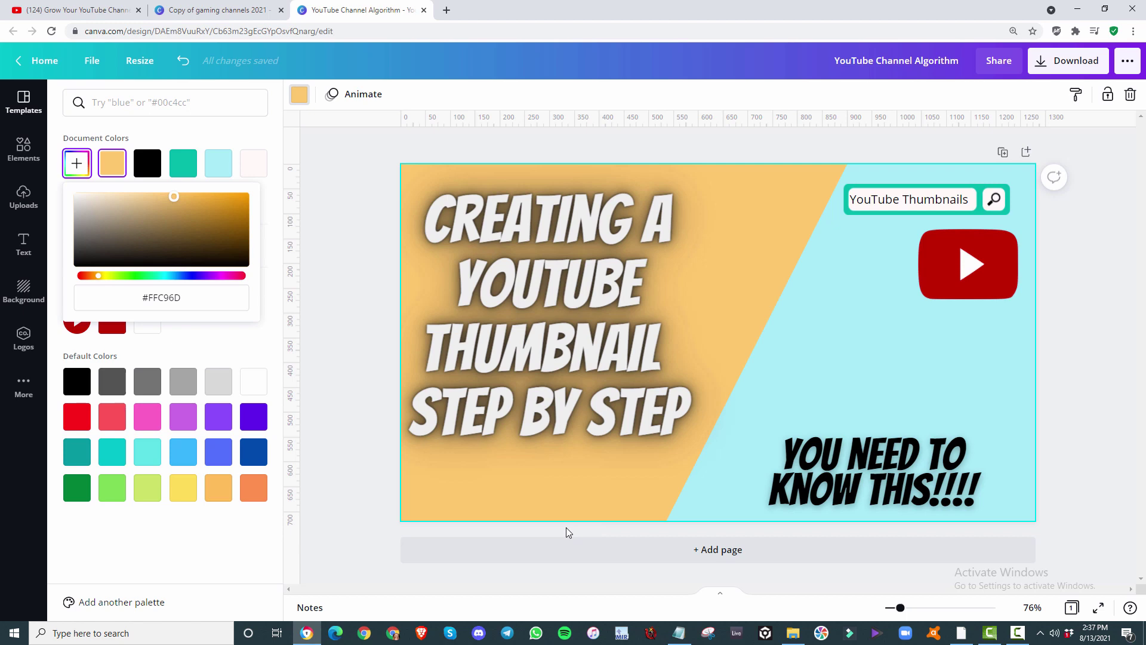
Step: Close the colour panel and move the YouTube play-button logo lower on the blue side
{"action": "left_click", "coordinate": [780, 206]}
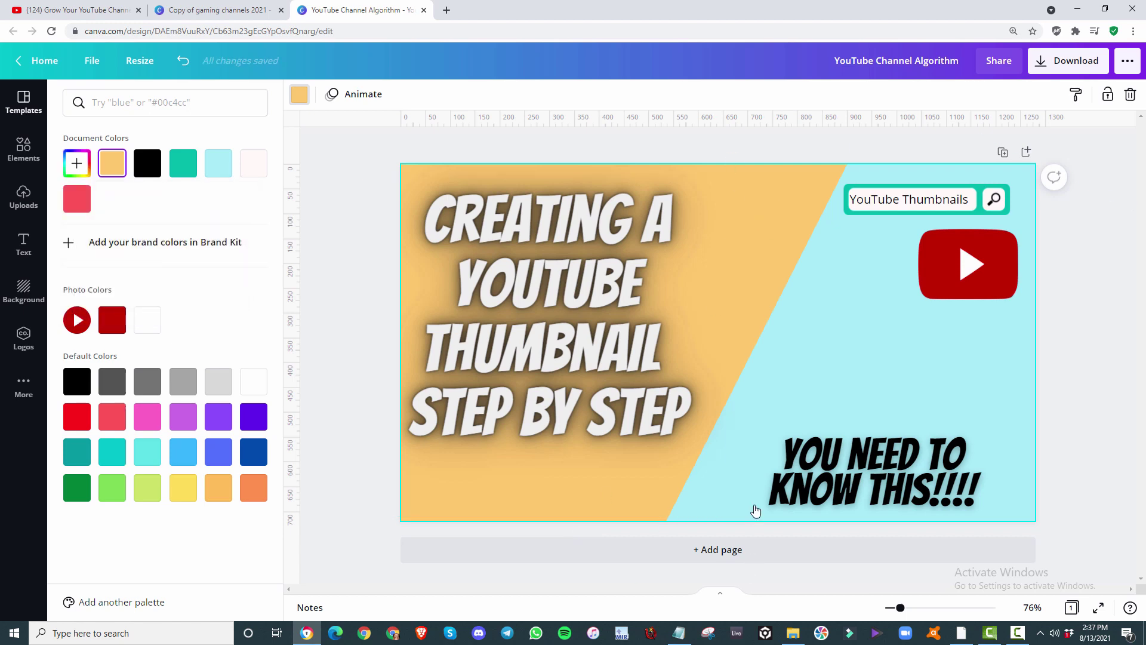
{"action": "left_click", "coordinate": [1086, 152]}
{"action": "left_click_drag", "start_coordinate": [975, 271], "coordinate": [906, 319]}
Step: Delete the 'YOU NEED TO KNOW THIS!!!!' caption text
{"action": "double_click", "coordinate": [897, 458]}
{"action": "key", "text": "BackSpace"}
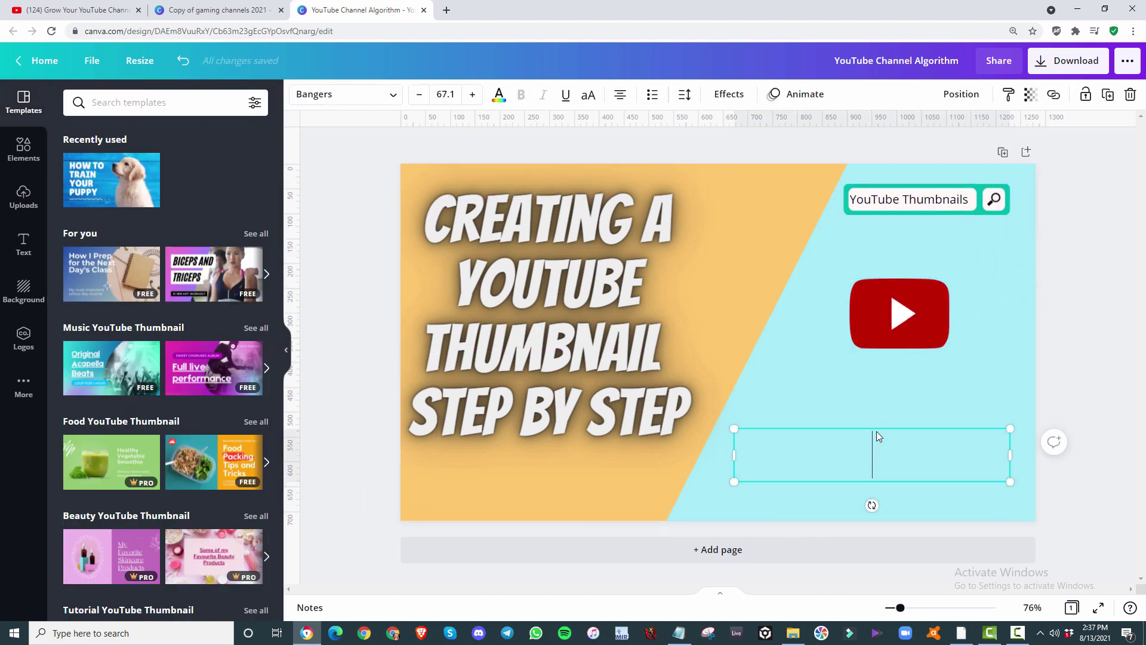
{"action": "left_click", "coordinate": [1089, 232]}
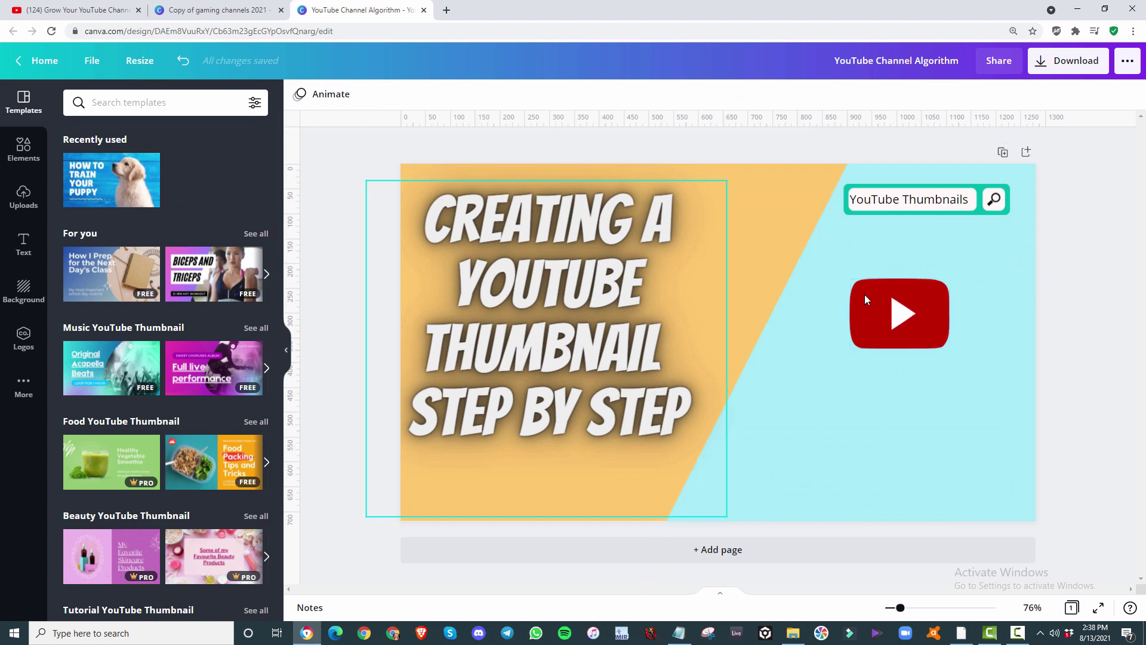
Step: Search the Elements library for 'thumbnails'
{"action": "left_click", "coordinate": [24, 157]}
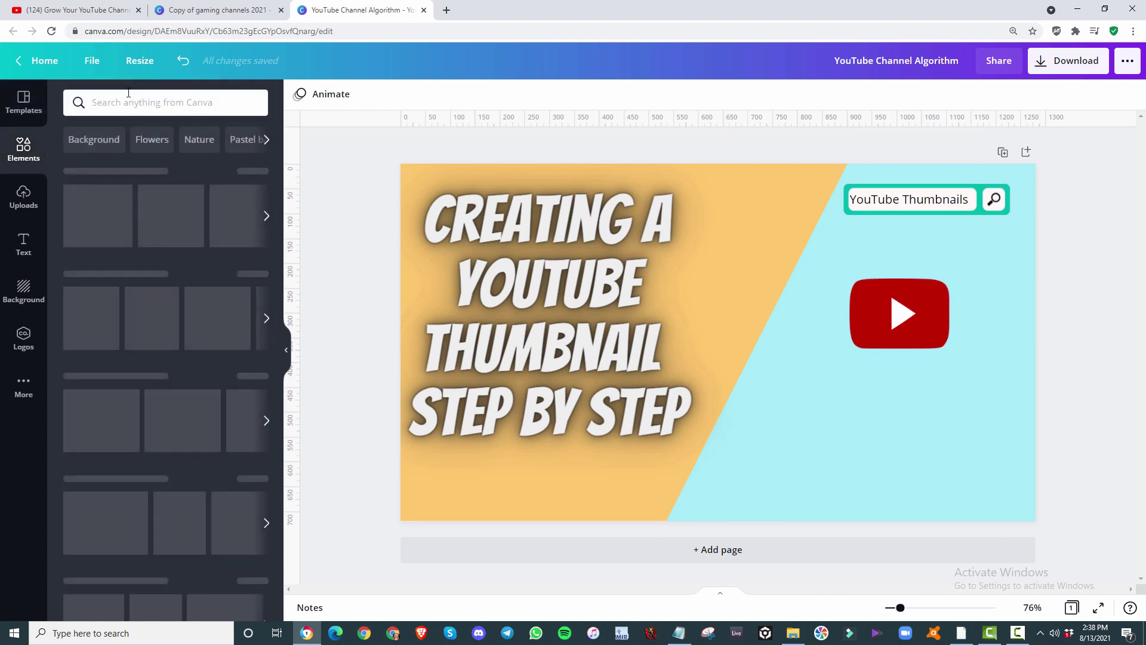
{"action": "left_click", "coordinate": [116, 104]}
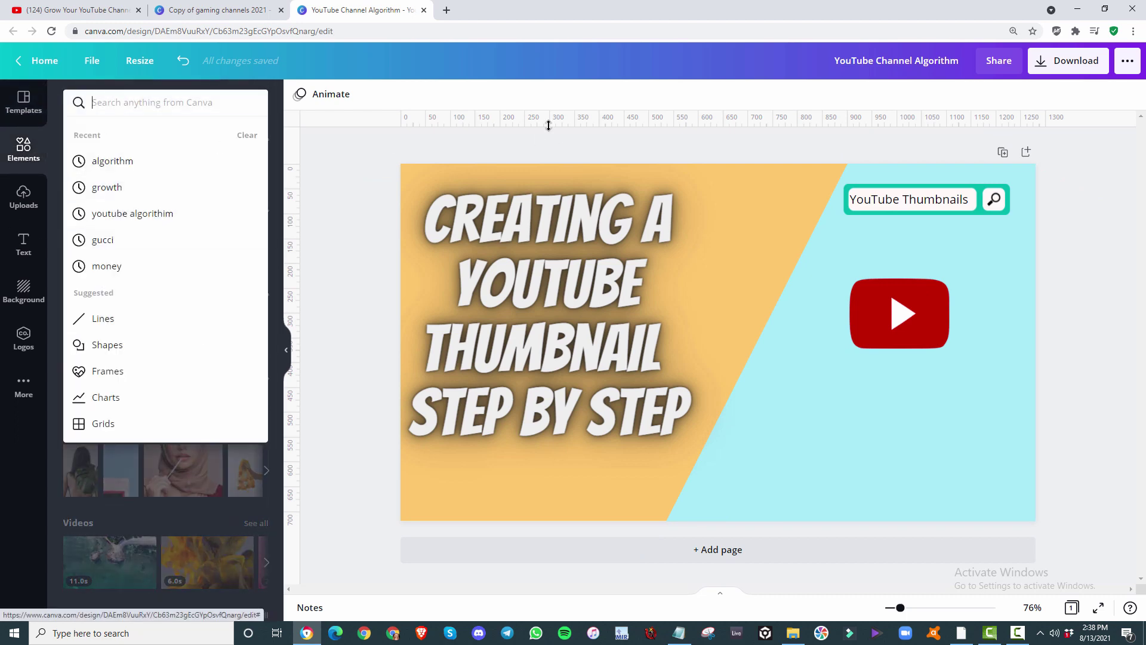
{"action": "left_click", "coordinate": [707, 140]}
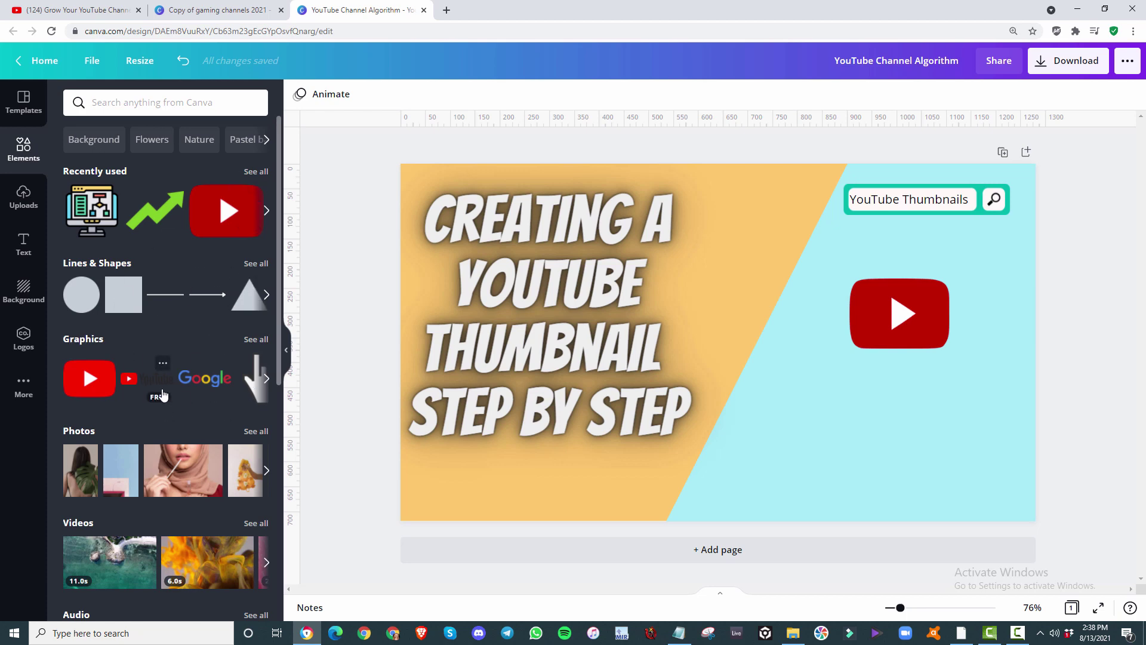
{"action": "left_click", "coordinate": [121, 97]}
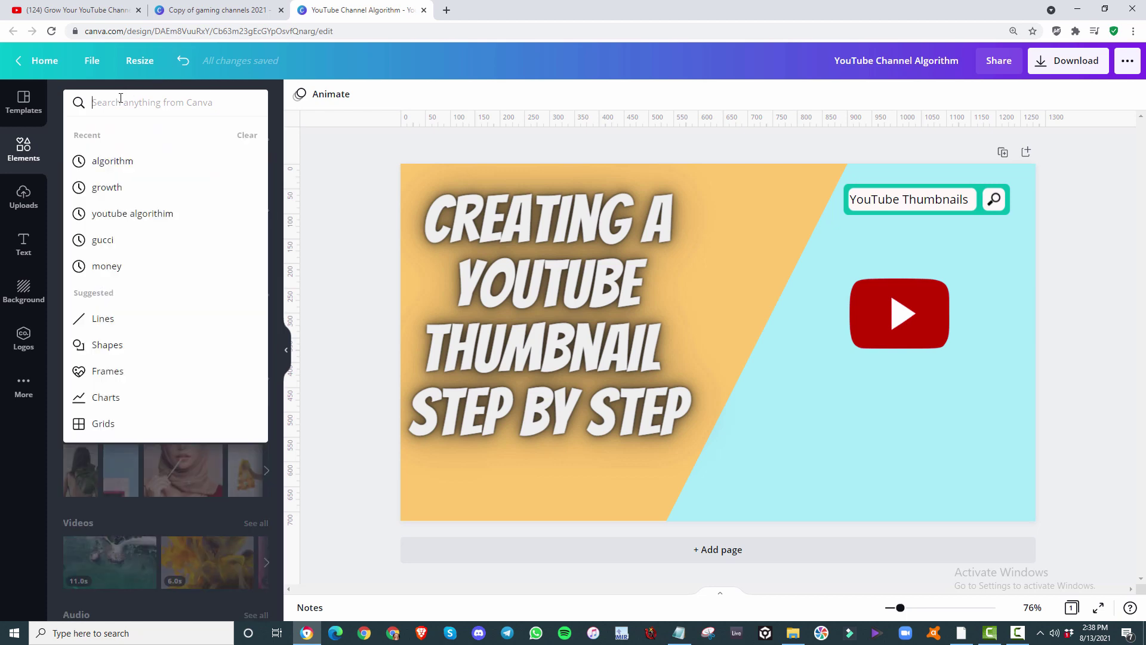
{"action": "type", "text": "thumbn"}
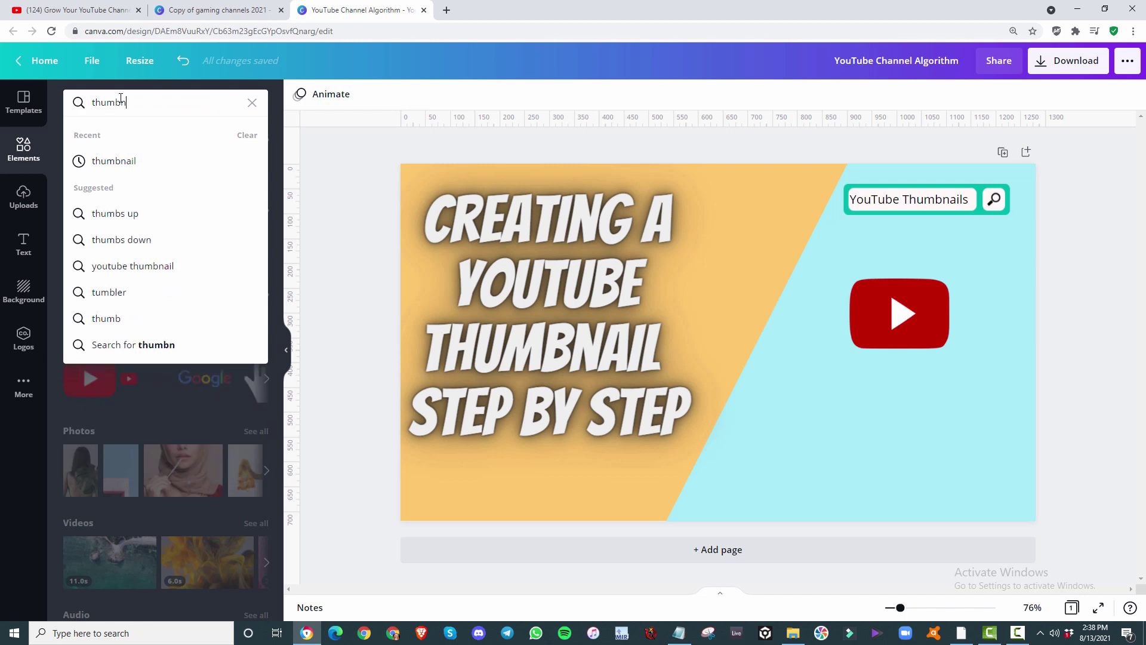
{"action": "type", "text": "ails"}
{"action": "key", "text": "Return"}
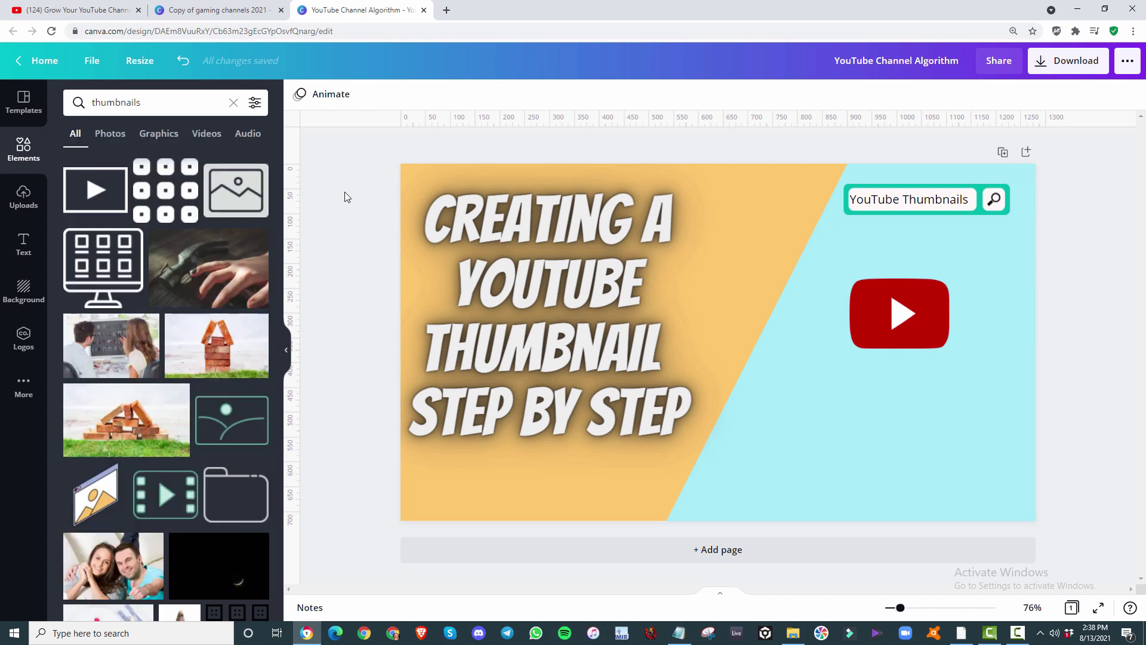
Step: Add a small image-placeholder graphic on the blue side and move the YouTube logo bottom right
{"action": "left_click", "coordinate": [230, 197]}
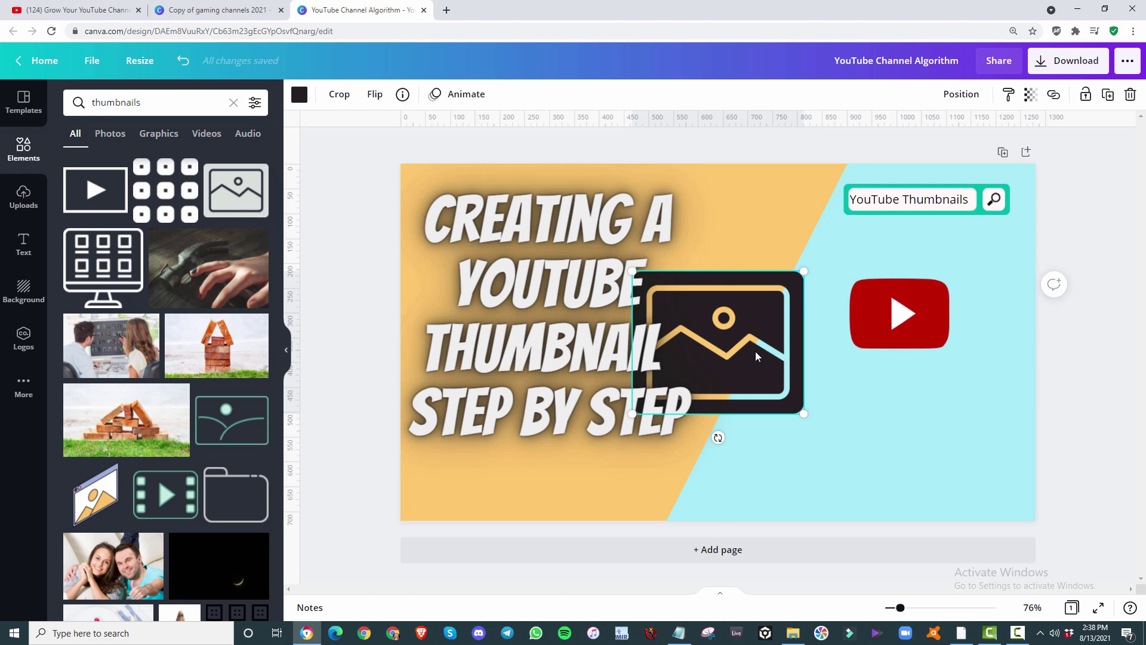
{"action": "left_click_drag", "start_coordinate": [803, 278], "coordinate": [839, 384]}
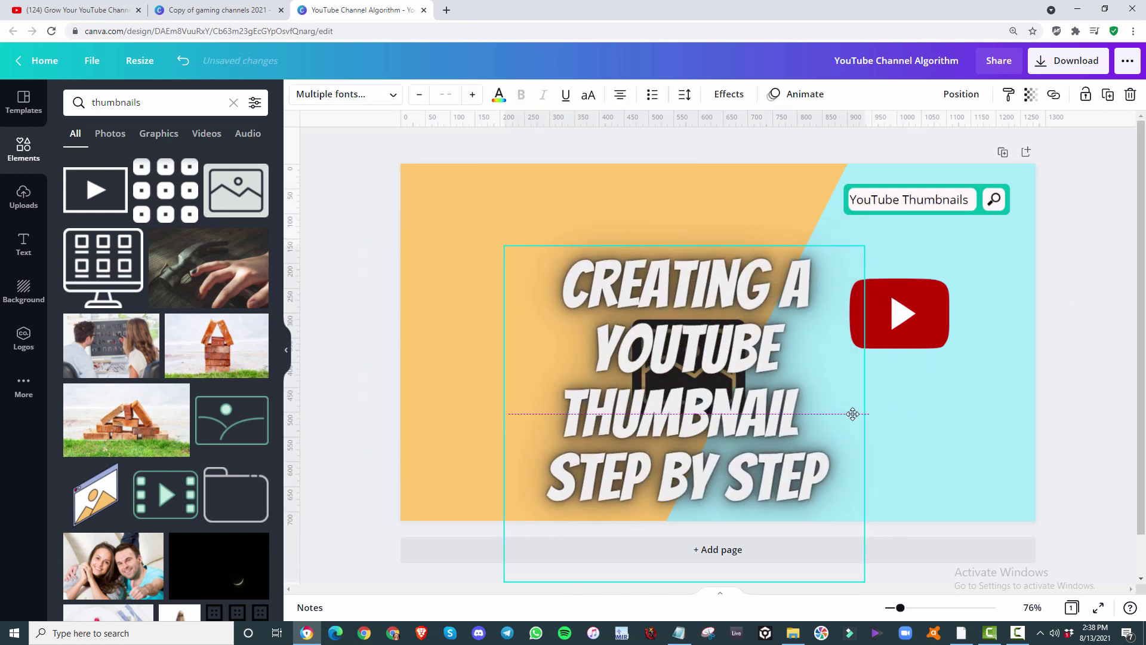
{"action": "key", "text": "ctrl+z"}
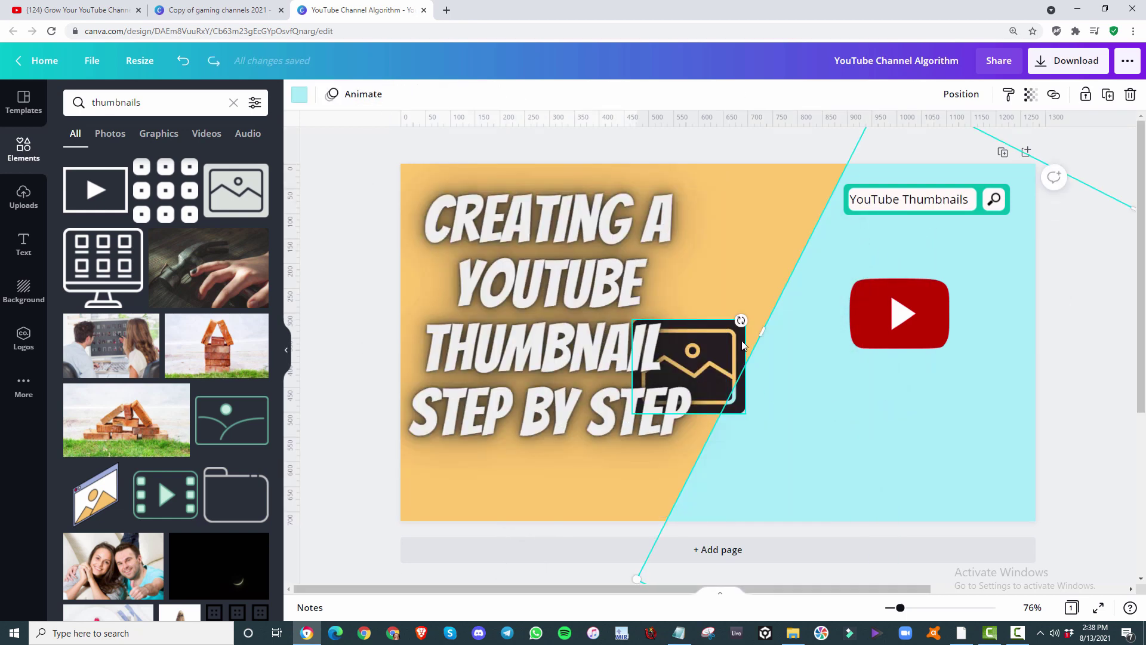
{"action": "key", "text": "ctrl+z"}
{"action": "left_click_drag", "start_coordinate": [755, 379], "coordinate": [786, 456]}
{"action": "left_click_drag", "start_coordinate": [847, 410], "coordinate": [821, 429]}
{"action": "left_click_drag", "start_coordinate": [905, 324], "coordinate": [965, 477]}
{"action": "left_click_drag", "start_coordinate": [787, 478], "coordinate": [797, 477]}
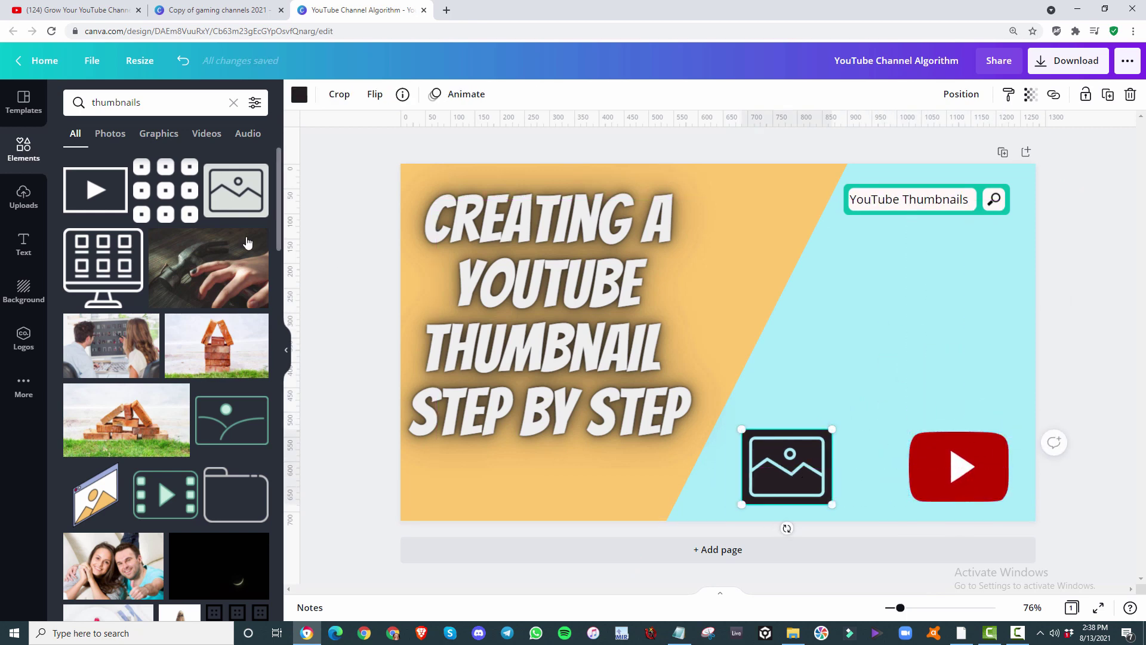
Step: Add the monitor-grid graphic above the YouTube logo and a teal landscape outline at lower left
{"action": "left_click", "coordinate": [118, 261]}
{"action": "left_click_drag", "start_coordinate": [774, 349], "coordinate": [980, 348]}
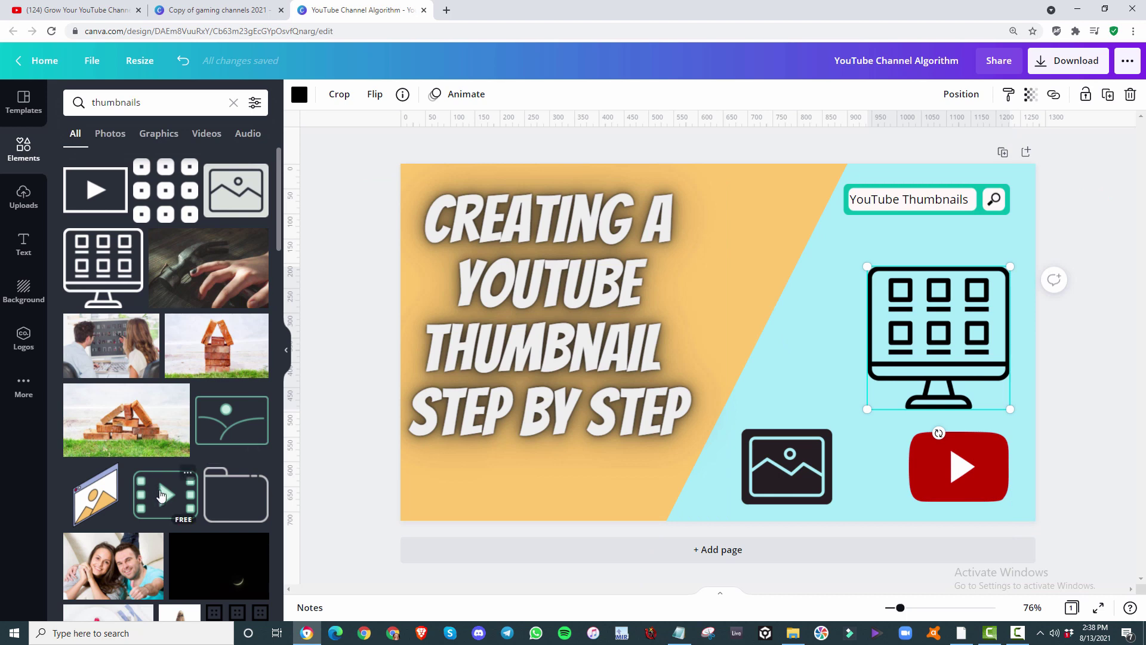
{"action": "left_click", "coordinate": [232, 420]}
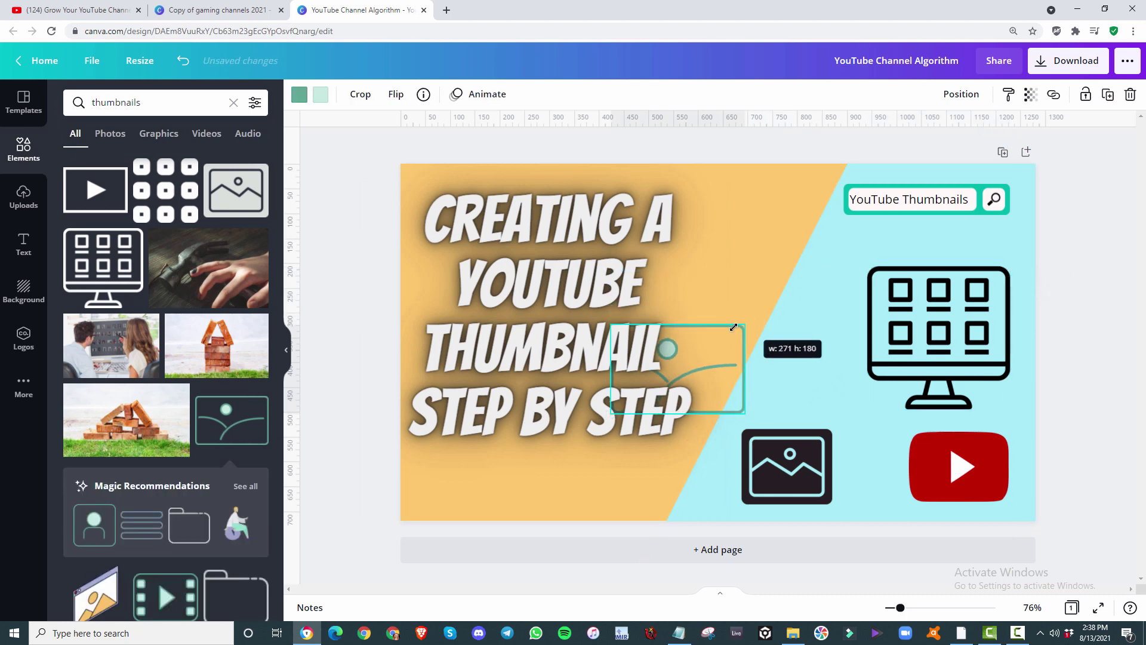
{"action": "left_click_drag", "start_coordinate": [734, 327], "coordinate": [725, 333]}
{"action": "left_click_drag", "start_coordinate": [520, 300], "coordinate": [469, 230]}
{"action": "left_click_drag", "start_coordinate": [712, 376], "coordinate": [582, 473]}
Step: Reposition and enlarge the title block so 'CREATING A' is fully visible
{"action": "left_click_drag", "start_coordinate": [687, 145], "coordinate": [719, 158]}
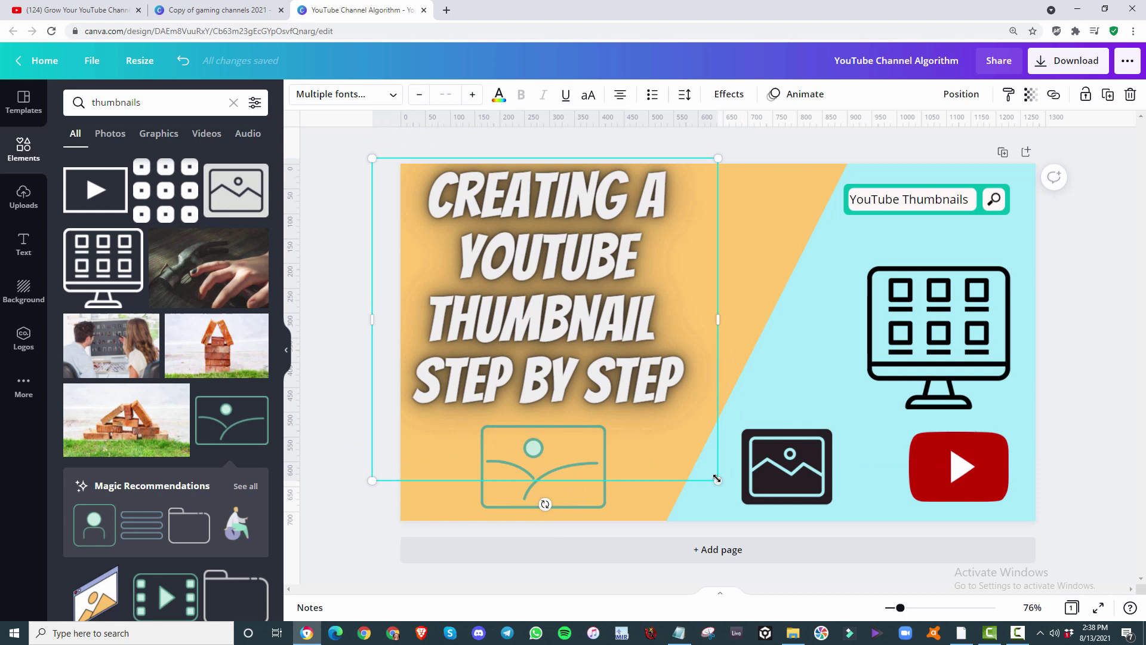
{"action": "mouse_move", "coordinate": [717, 479]}
{"action": "left_mouse_down"}
{"action": "mouse_move", "coordinate": [738, 490]}
{"action": "mouse_move", "coordinate": [726, 470]}
{"action": "left_mouse_up"}
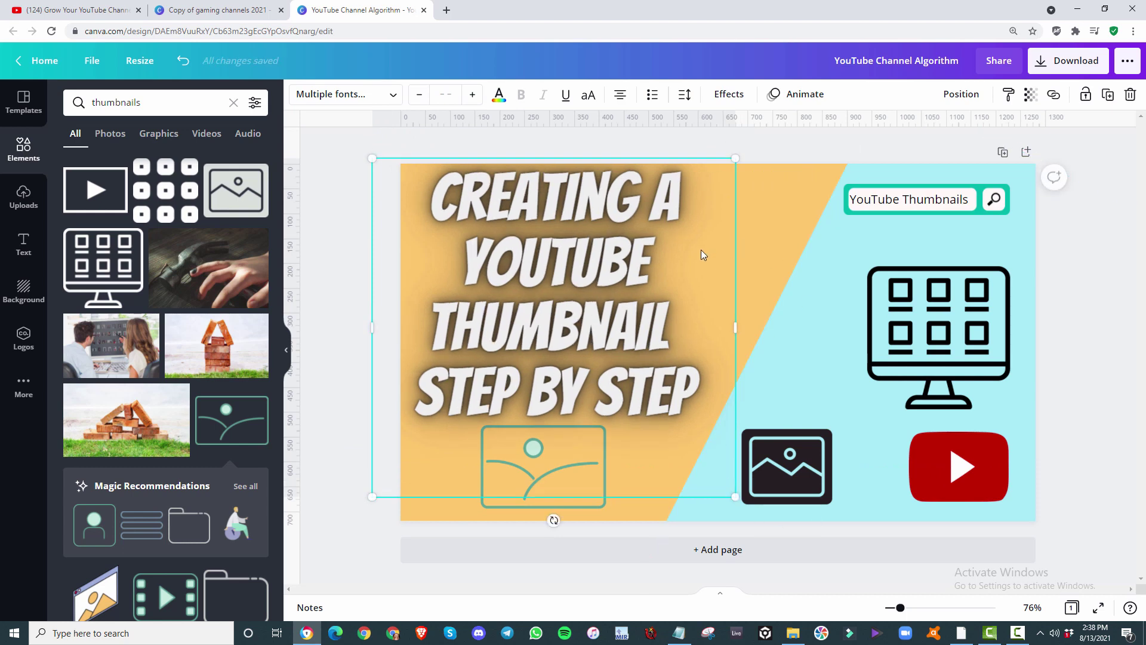
{"action": "left_click", "coordinate": [337, 152]}
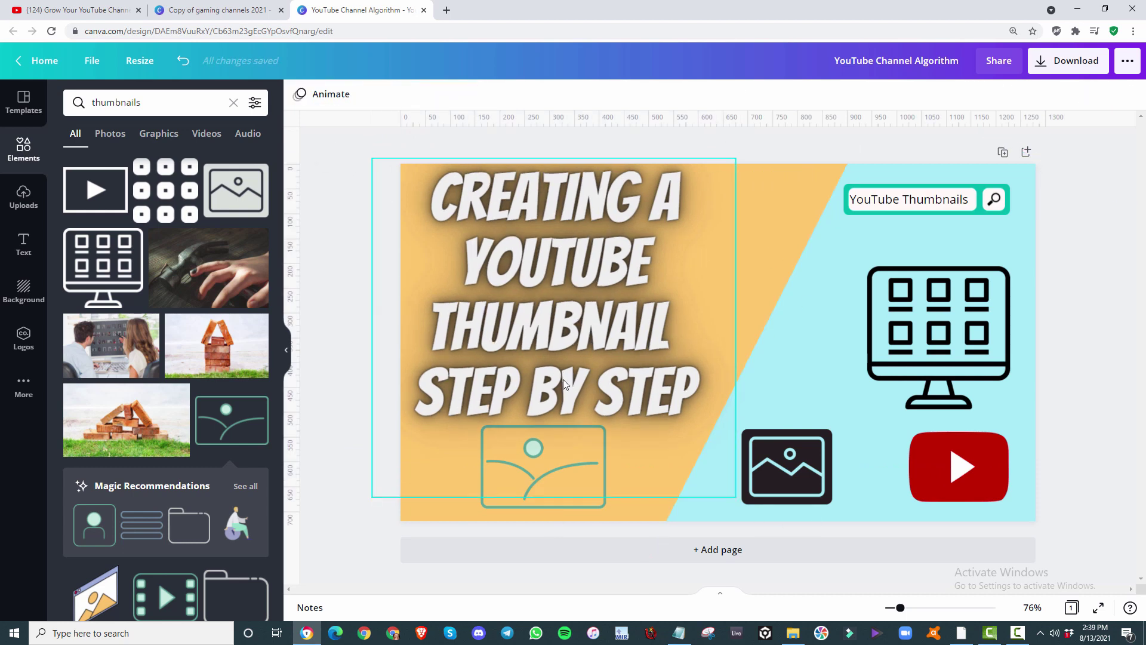
Step: Underline the words 'YOUTUBE THUMBNAIL' in the headline
{"action": "left_click", "coordinate": [543, 271]}
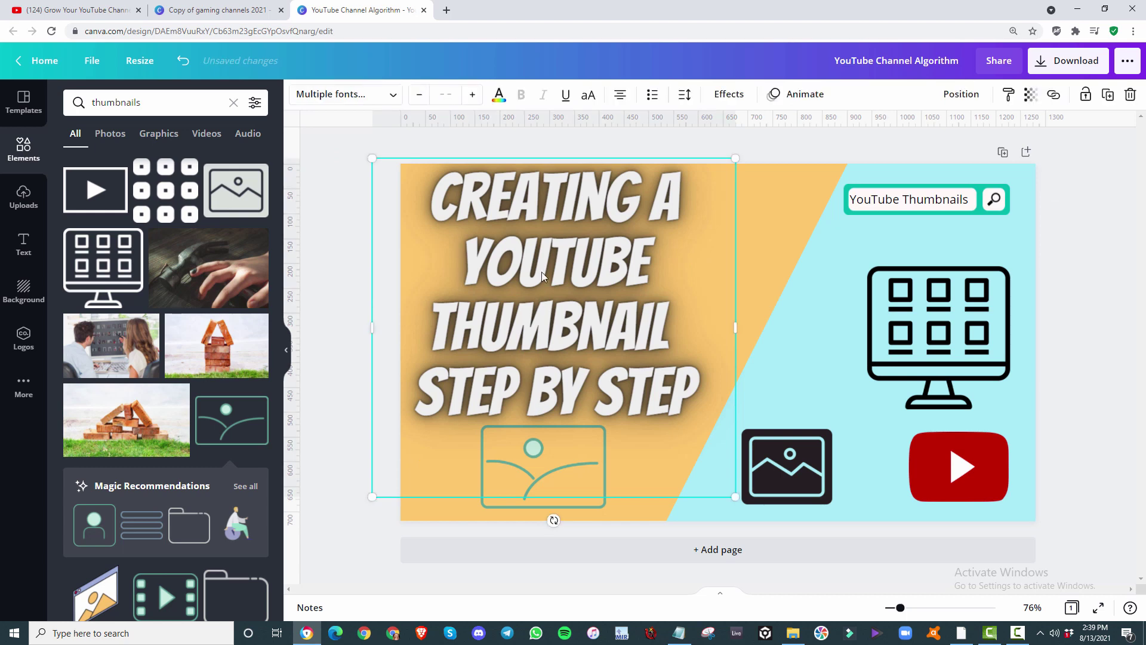
{"action": "double_click", "coordinate": [542, 271]}
{"action": "left_click", "coordinate": [544, 276]}
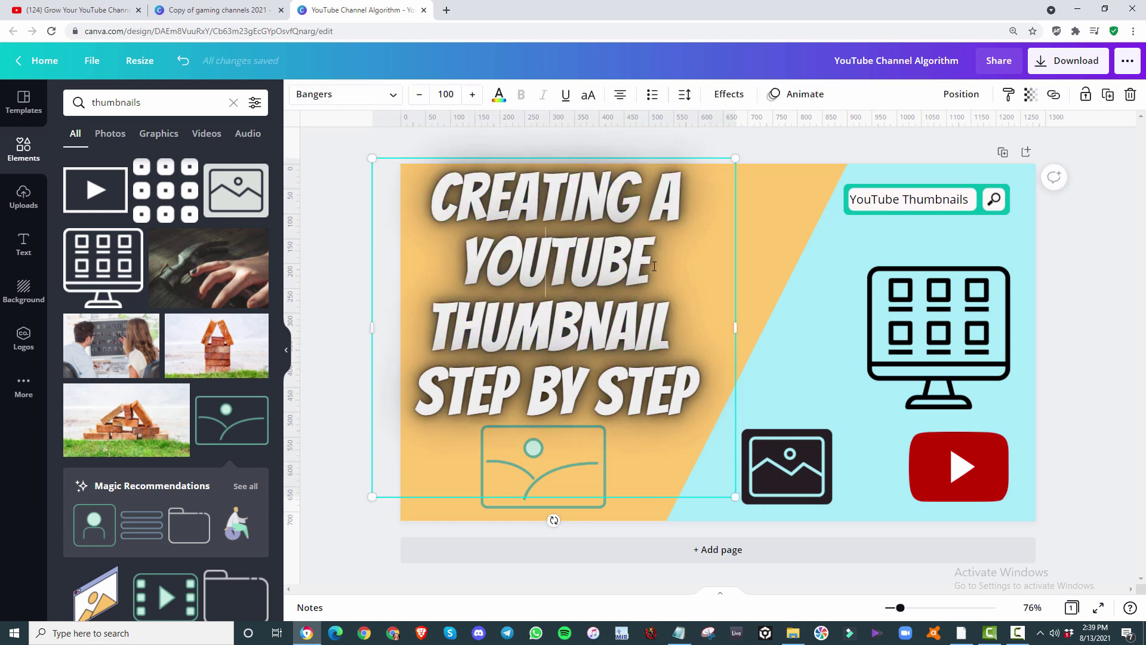
{"action": "left_click_drag", "start_coordinate": [672, 329], "coordinate": [437, 276]}
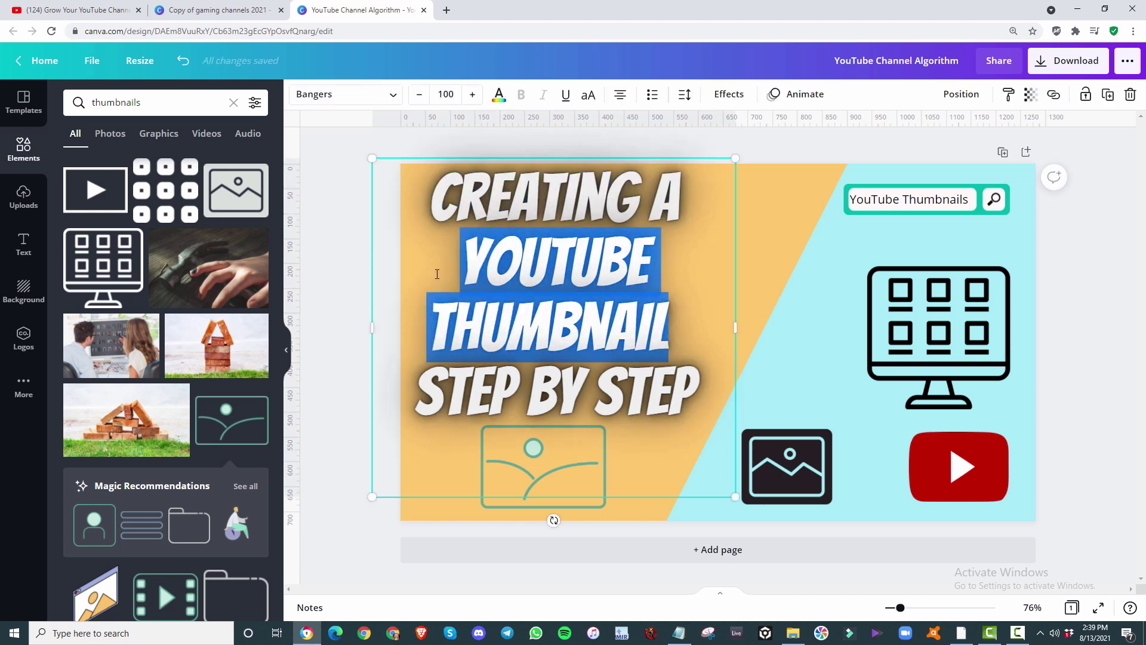
{"action": "key", "text": "ctrl+u"}
{"action": "left_click", "coordinate": [742, 322]}
Step: Raise the title's line spacing from 0.98 to 1.04
{"action": "left_click", "coordinate": [539, 278]}
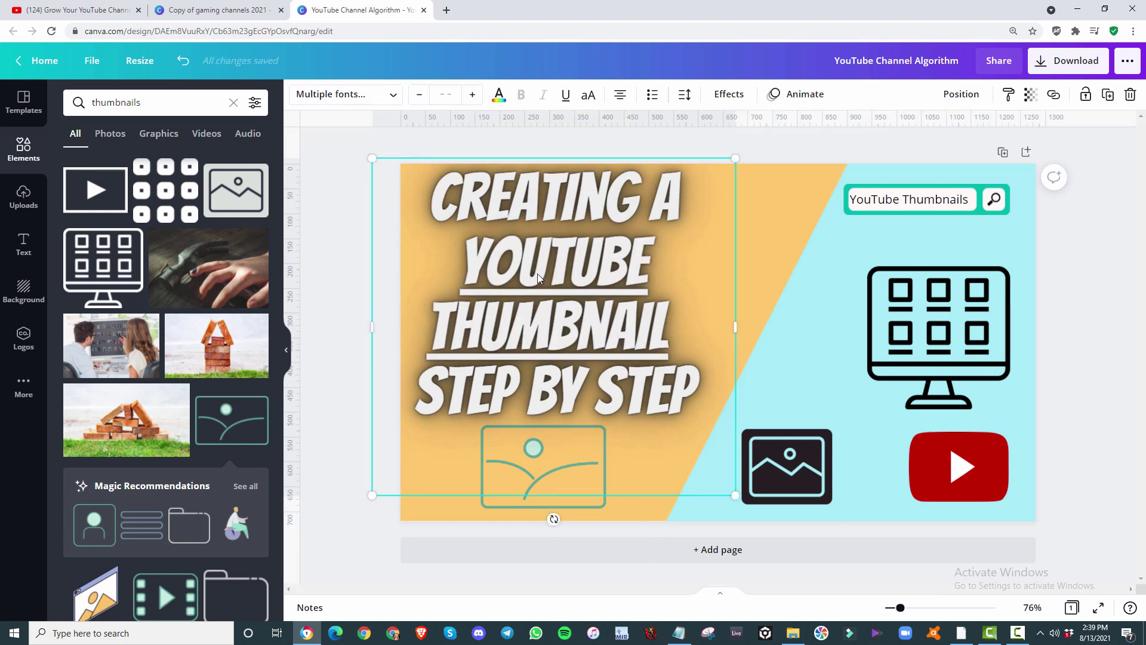
{"action": "left_click", "coordinate": [686, 96]}
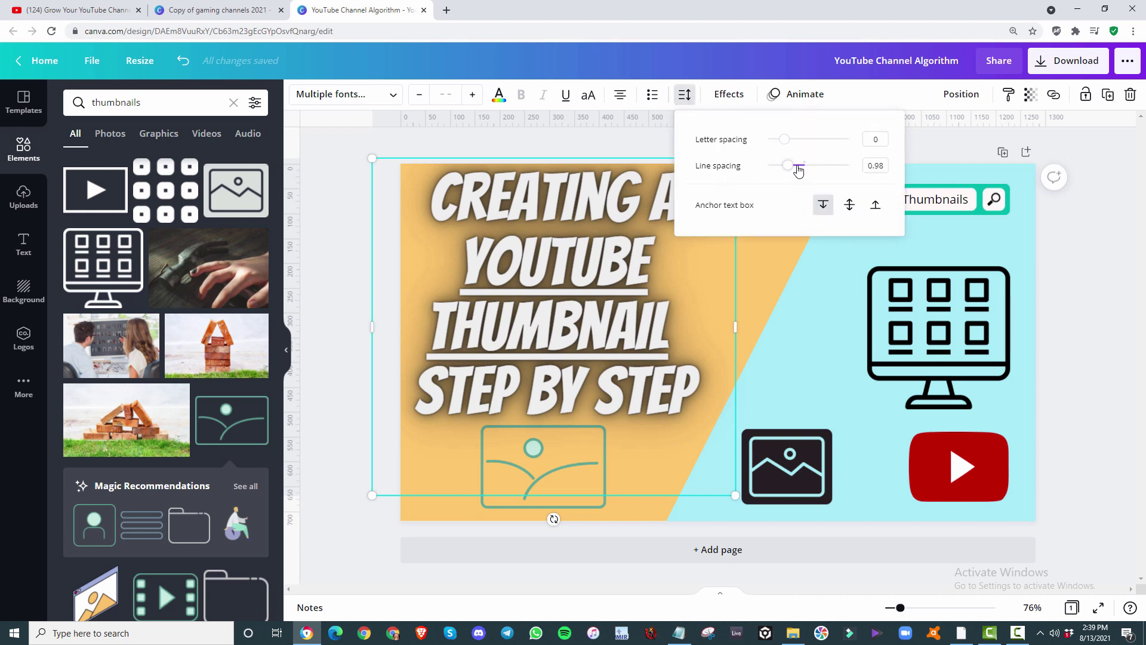
{"action": "left_click_drag", "start_coordinate": [799, 172], "coordinate": [730, 160]}
{"action": "left_click", "coordinate": [684, 94]}
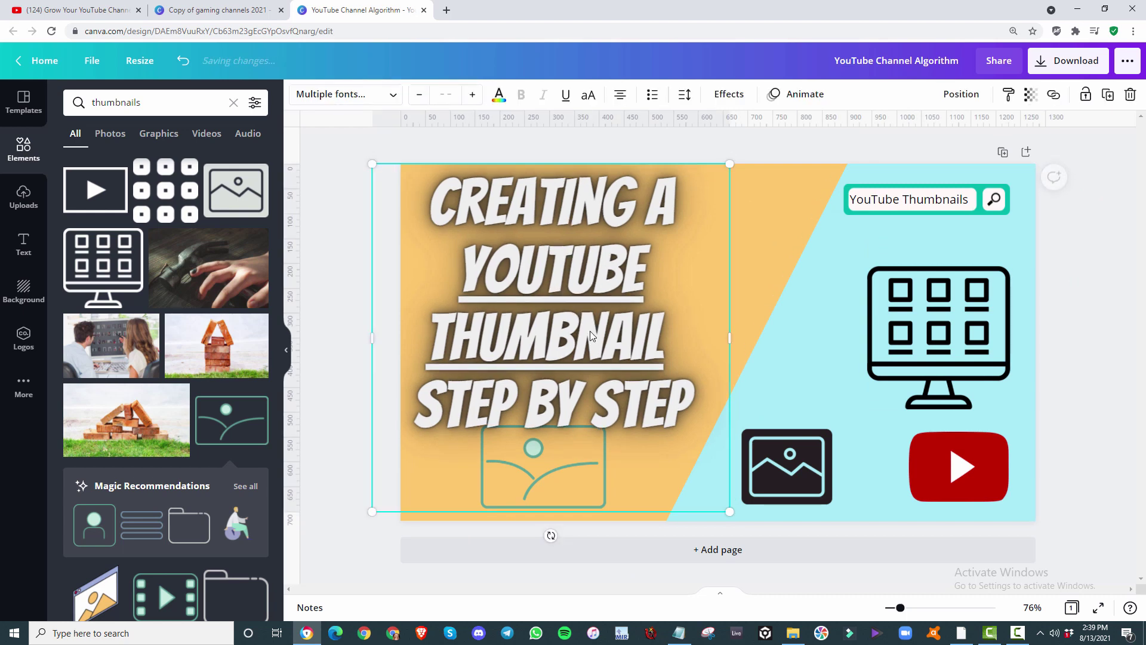
Step: Shrink and raise the headline, then shrink the teal picture icon into the bottom-left corner
{"action": "left_click_drag", "start_coordinate": [590, 331], "coordinate": [596, 330]}
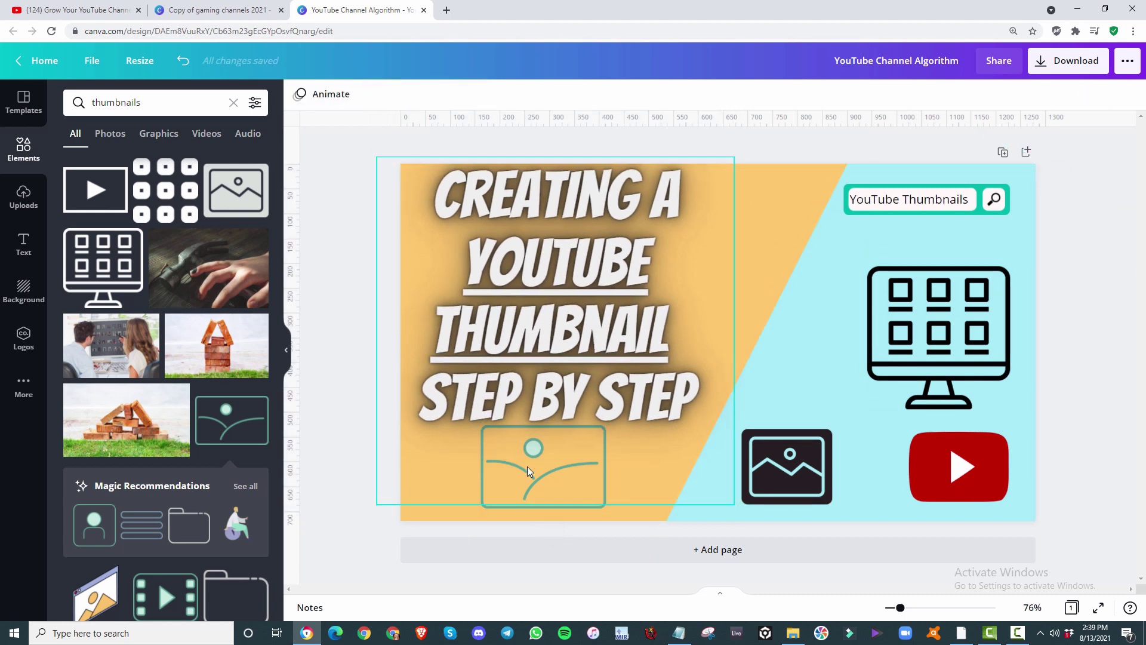
{"action": "left_click_drag", "start_coordinate": [558, 431], "coordinate": [559, 383]}
{"action": "left_click", "coordinate": [560, 503]}
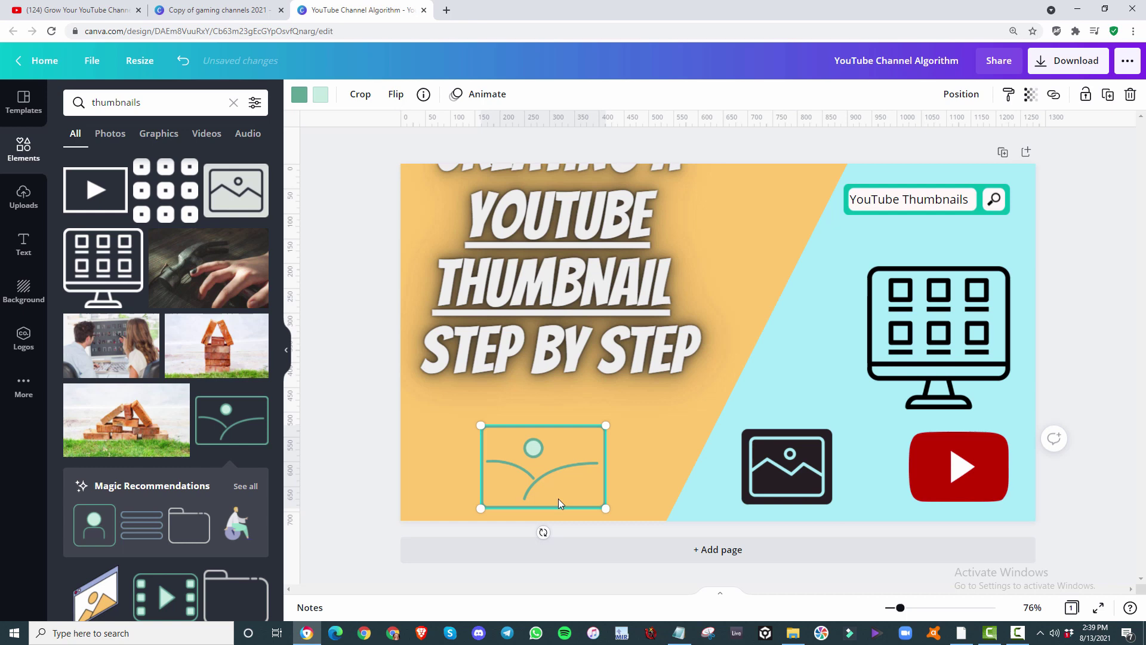
{"action": "left_click_drag", "start_coordinate": [606, 425], "coordinate": [593, 435]}
{"action": "left_click_drag", "start_coordinate": [555, 475], "coordinate": [505, 476]}
Step: Resize and centre the headline group, move the monitor icon left, nudge the dark picture right
{"action": "left_click", "coordinate": [556, 335]}
{"action": "left_click_drag", "start_coordinate": [737, 97], "coordinate": [737, 162]}
{"action": "left_click_drag", "start_coordinate": [468, 299], "coordinate": [475, 297]}
{"action": "key", "text": "Escape"}
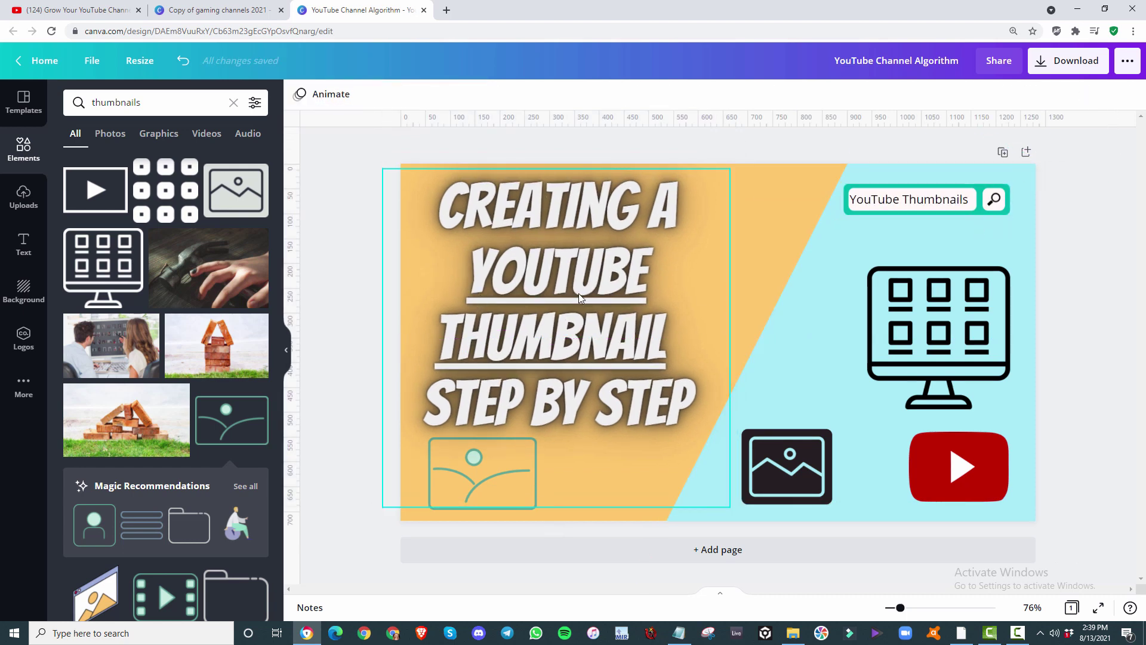
{"action": "left_click_drag", "start_coordinate": [957, 335], "coordinate": [917, 335]}
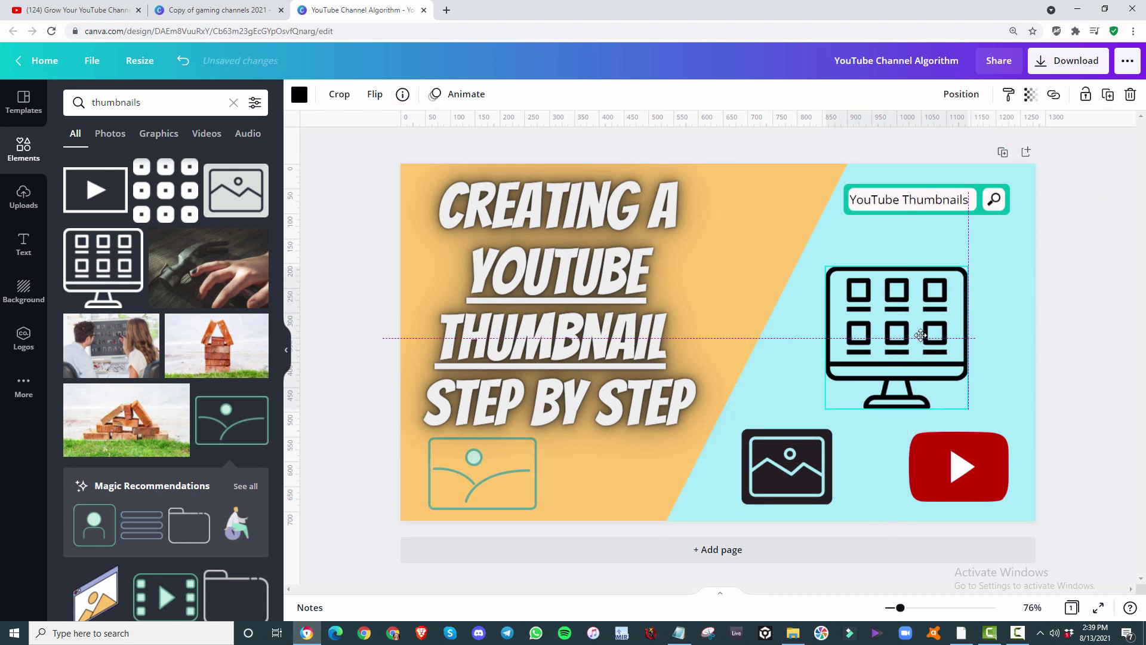
{"action": "left_click_drag", "start_coordinate": [827, 472], "coordinate": [839, 472]}
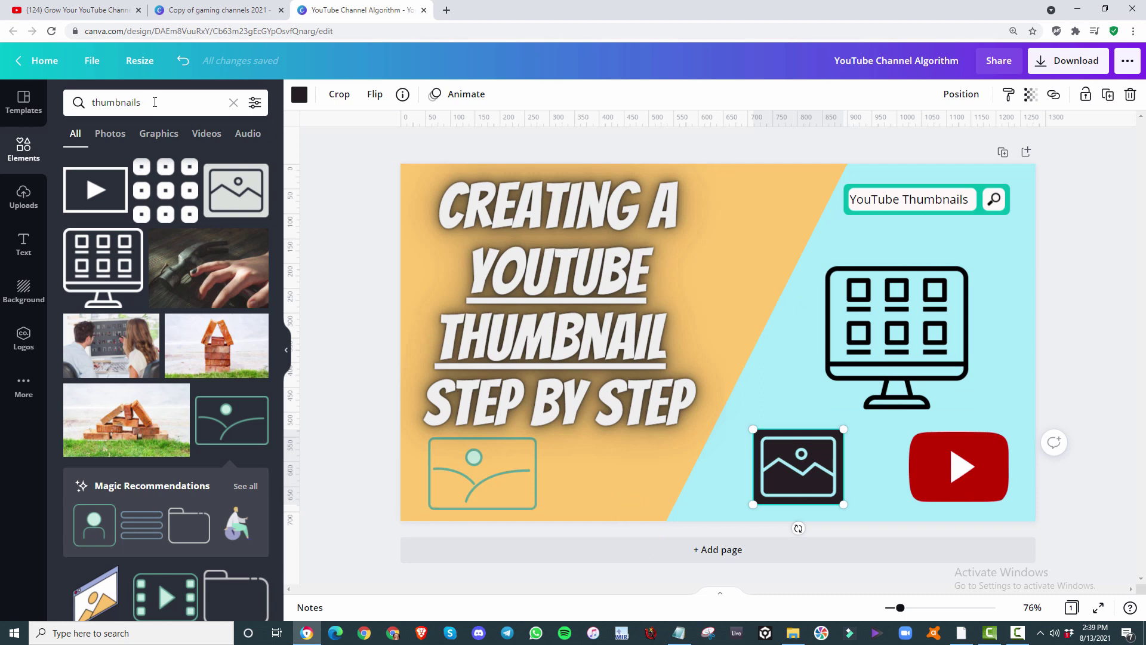
Step: Search Elements for 'youtube' and add a shrunken red YouTube logo
{"action": "left_click", "coordinate": [174, 107]}
{"action": "type", "text": "youtube"}
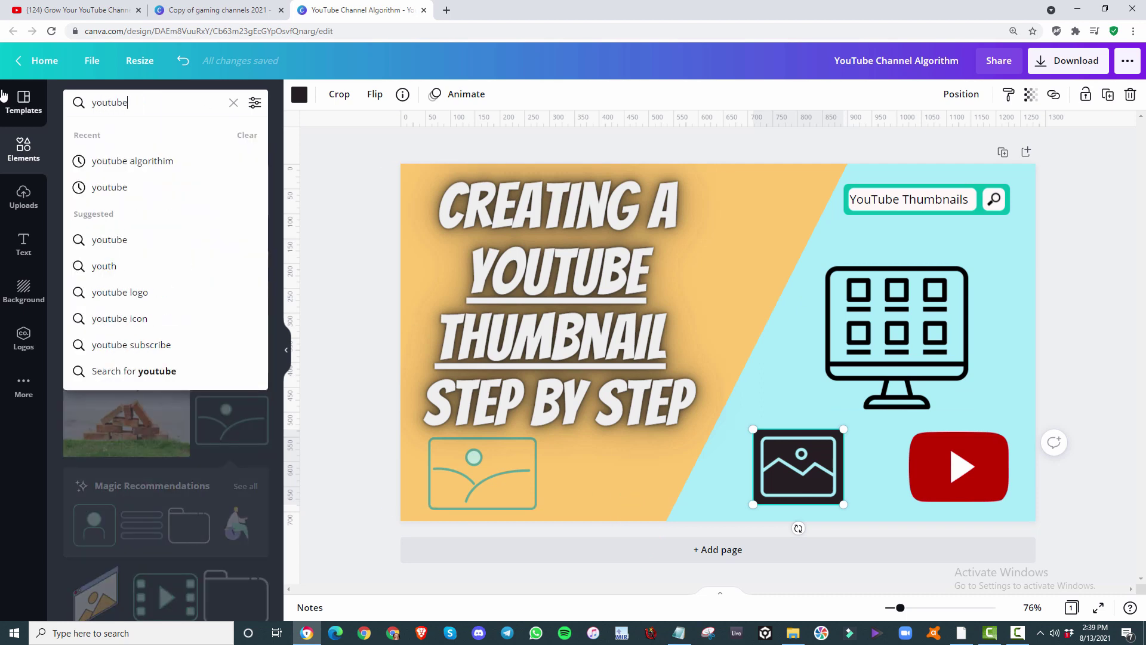
{"action": "key", "text": "Return"}
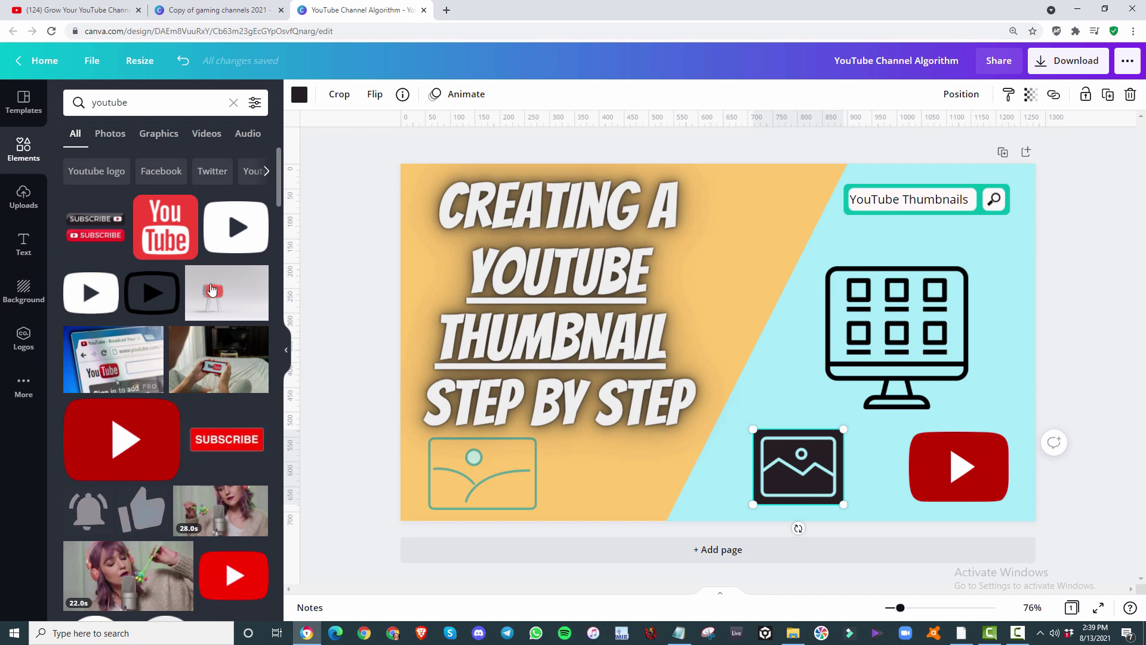
{"action": "left_click", "coordinate": [161, 242]}
{"action": "left_click_drag", "start_coordinate": [791, 266], "coordinate": [730, 352]}
Step: Reposition the headline and place the smaller YouTube logo on the bottom row below it
{"action": "left_click_drag", "start_coordinate": [693, 406], "coordinate": [660, 440]}
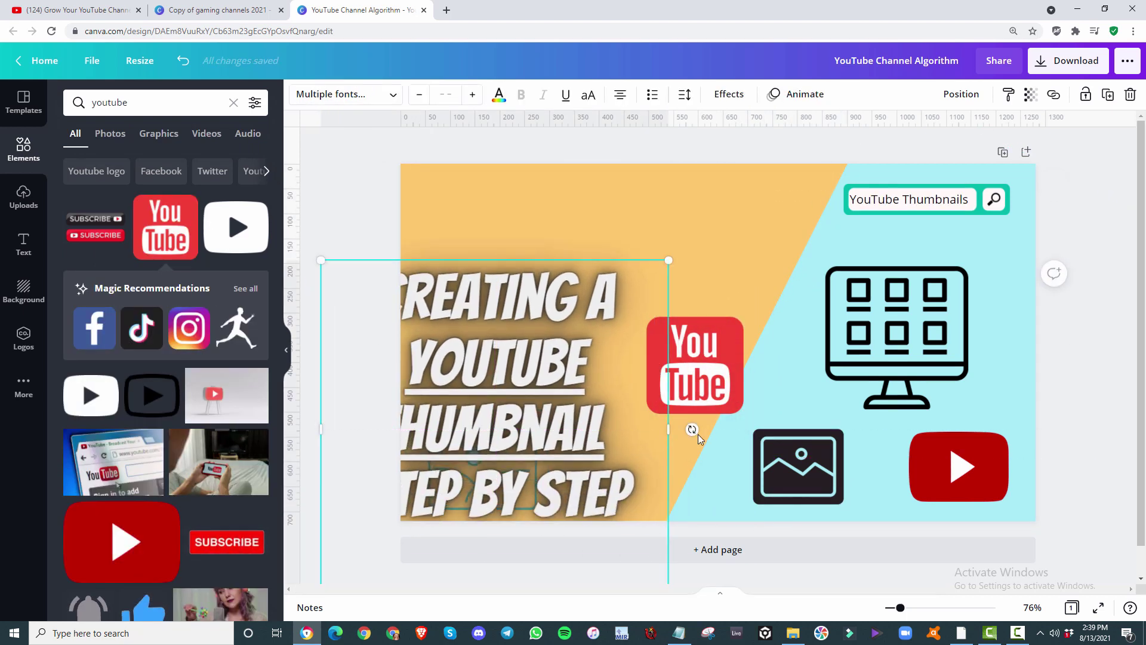
{"action": "key", "text": "ctrl+z"}
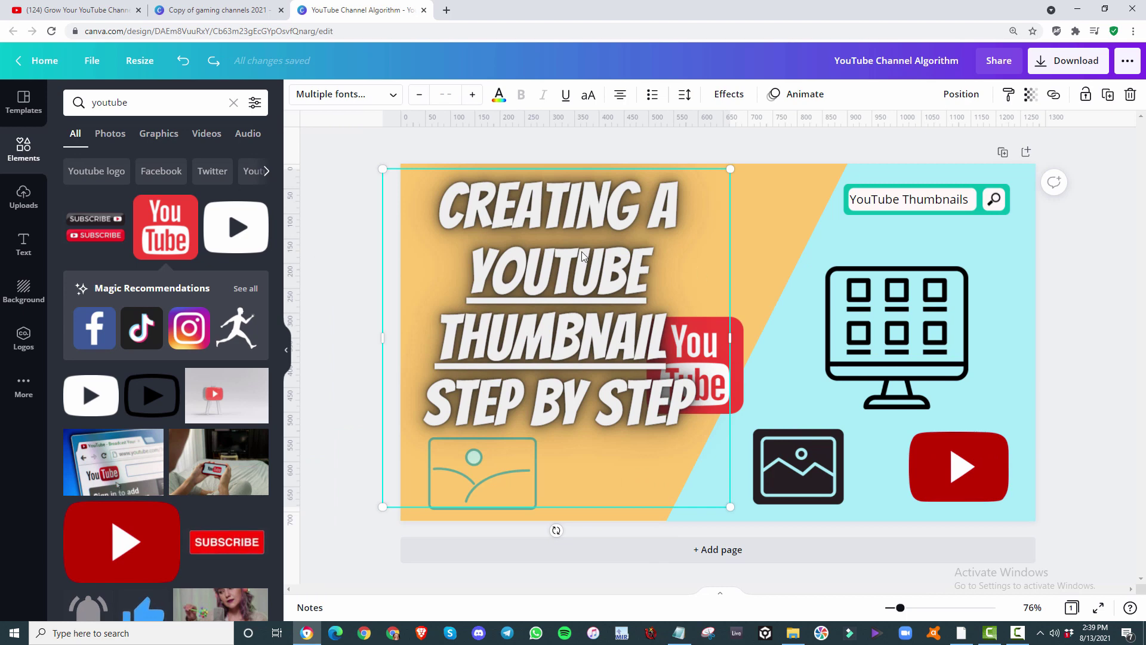
{"action": "left_click_drag", "start_coordinate": [584, 257], "coordinate": [544, 208]}
{"action": "left_click", "coordinate": [716, 370]}
{"action": "left_click_drag", "start_coordinate": [717, 370], "coordinate": [628, 472]}
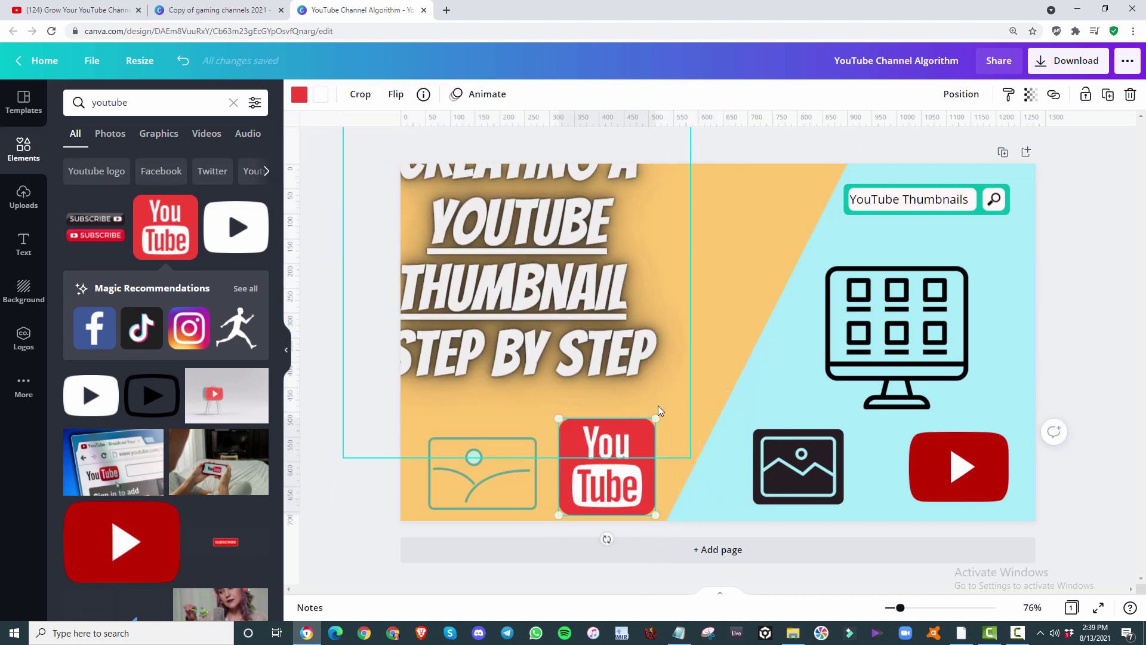
{"action": "left_click_drag", "start_coordinate": [656, 419], "coordinate": [636, 438]}
{"action": "mouse_move", "coordinate": [602, 472]}
{"action": "left_mouse_down"}
{"action": "mouse_move", "coordinate": [624, 467]}
{"action": "mouse_move", "coordinate": [632, 480]}
{"action": "mouse_move", "coordinate": [622, 480]}
{"action": "left_mouse_up"}
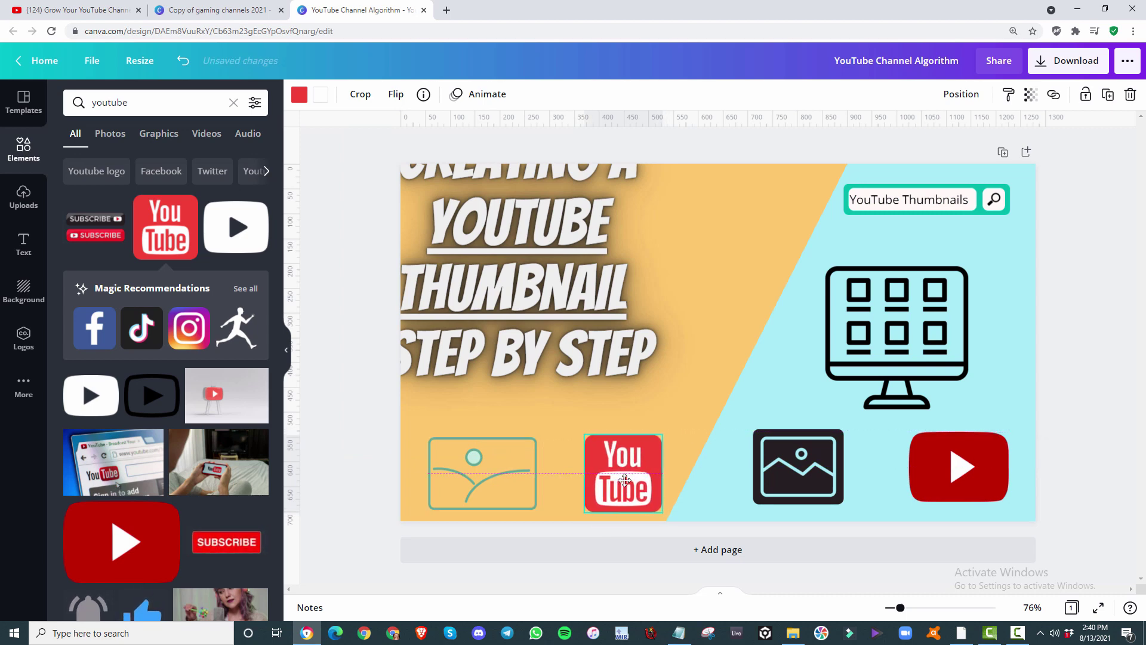
Step: Shift the headline right and down, and line up the dark picture icon and red play button
{"action": "left_click_drag", "start_coordinate": [591, 350], "coordinate": [626, 384]}
{"action": "left_click", "coordinate": [1100, 245]}
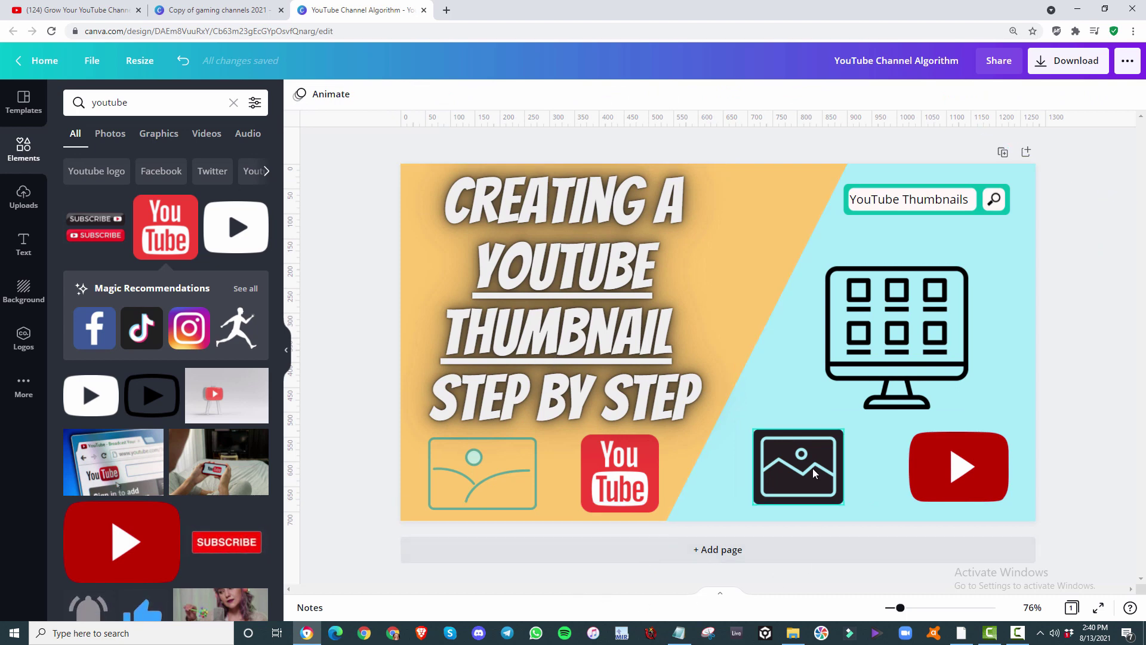
{"action": "left_click_drag", "start_coordinate": [800, 475], "coordinate": [798, 480]}
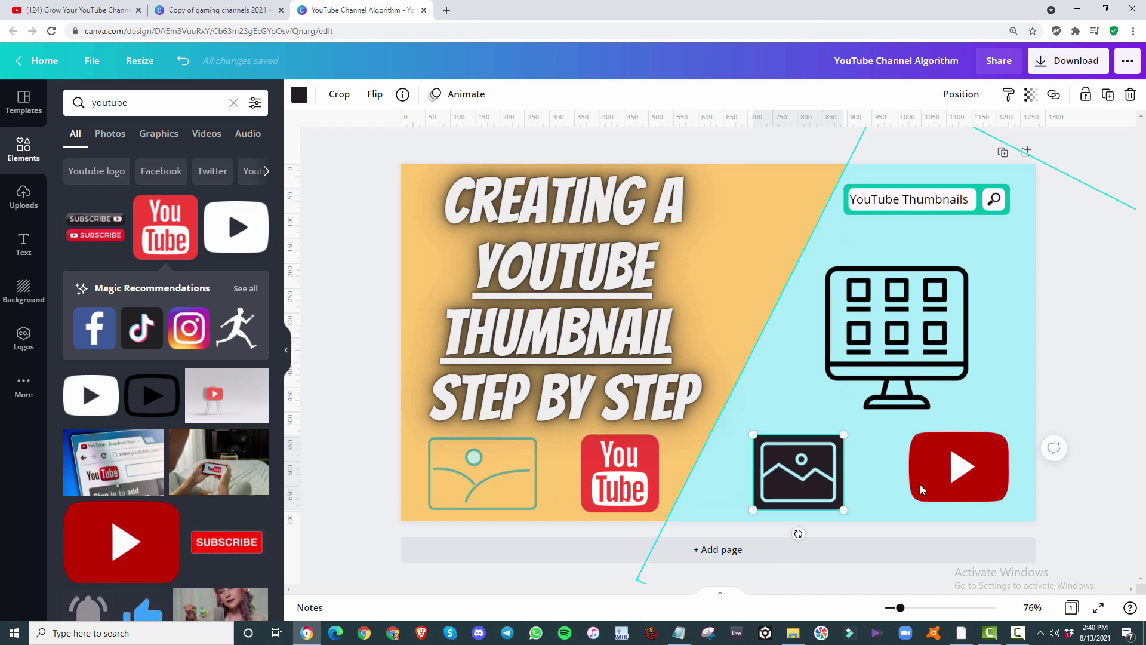
{"action": "left_click_drag", "start_coordinate": [968, 473], "coordinate": [964, 480]}
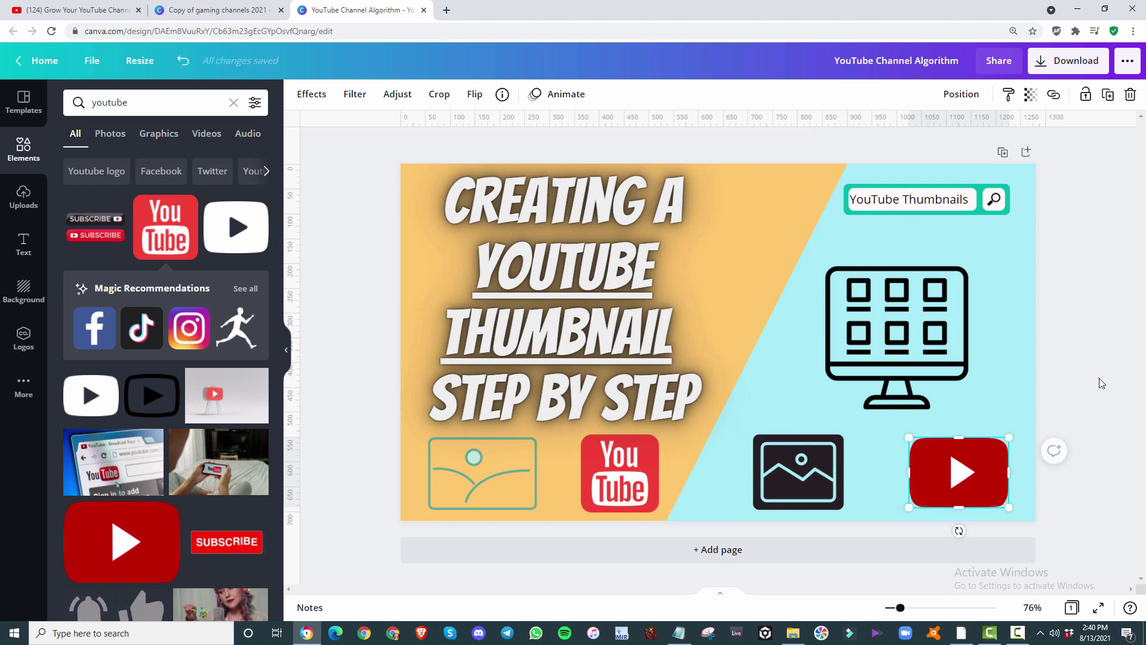
{"action": "left_click", "coordinate": [1050, 452]}
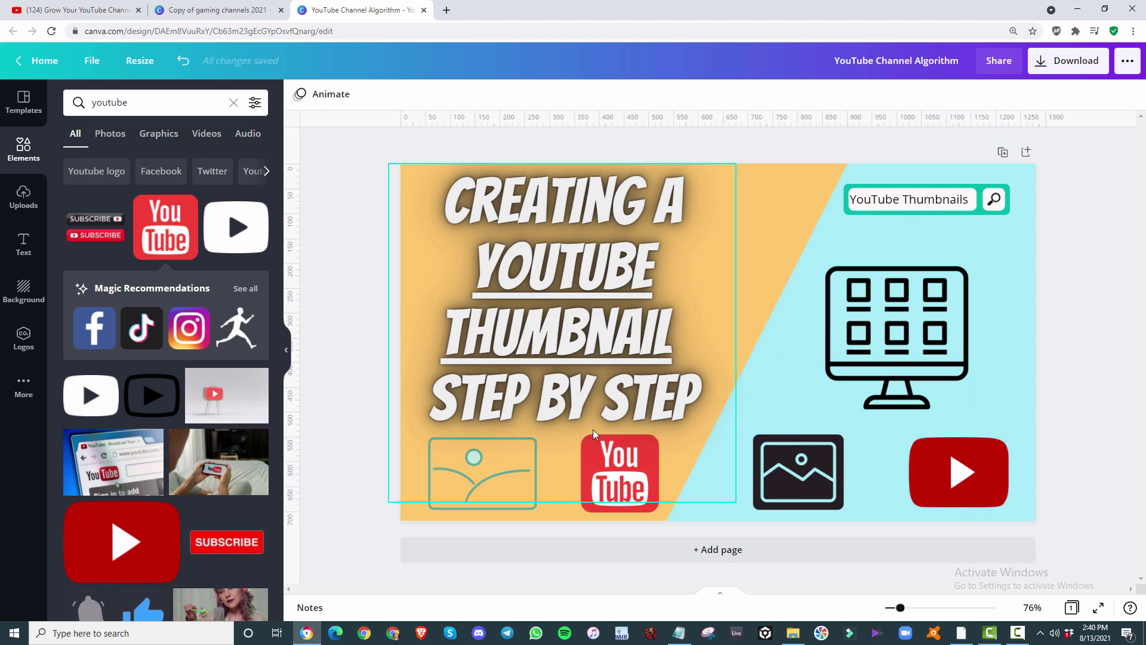
Step: Download the thumbnail as a PNG file and dismiss the 'You saved your design!' message
{"action": "left_click", "coordinate": [1064, 67]}
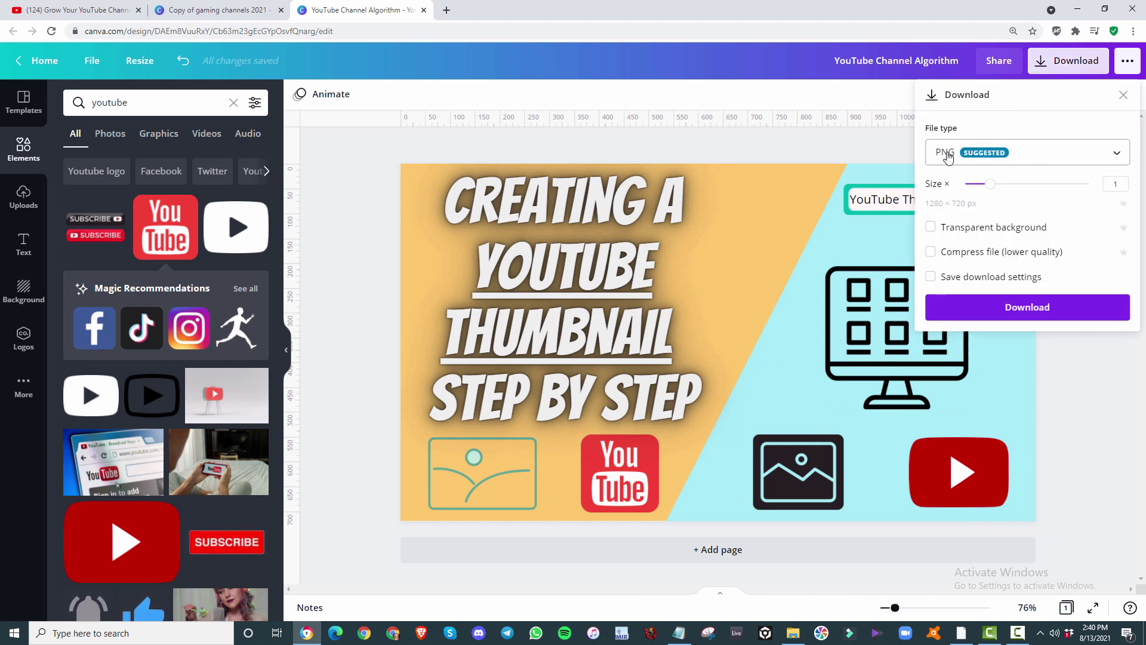
{"action": "left_click", "coordinate": [947, 155]}
{"action": "left_click", "coordinate": [952, 156]}
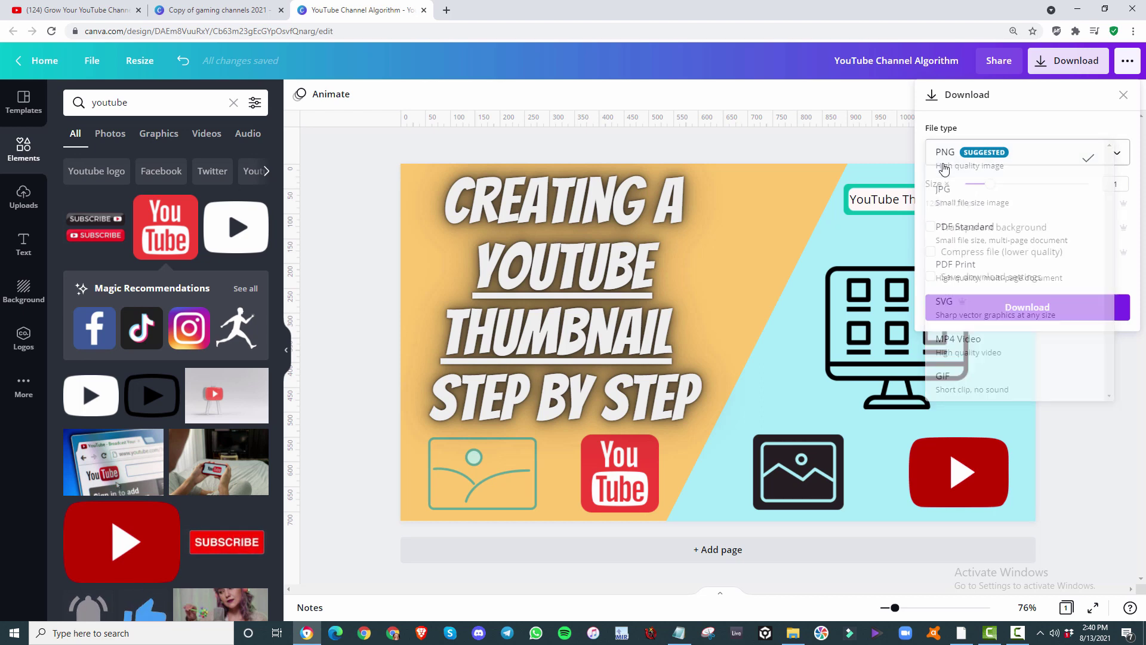
{"action": "left_click", "coordinate": [1073, 311]}
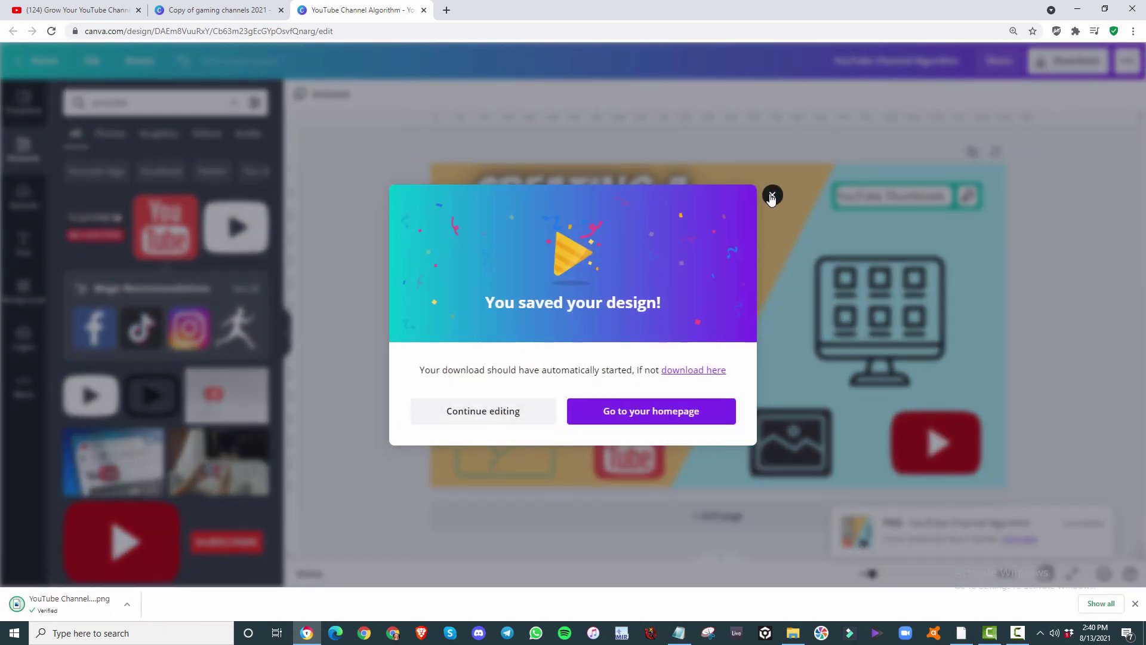
{"action": "left_click", "coordinate": [772, 195]}
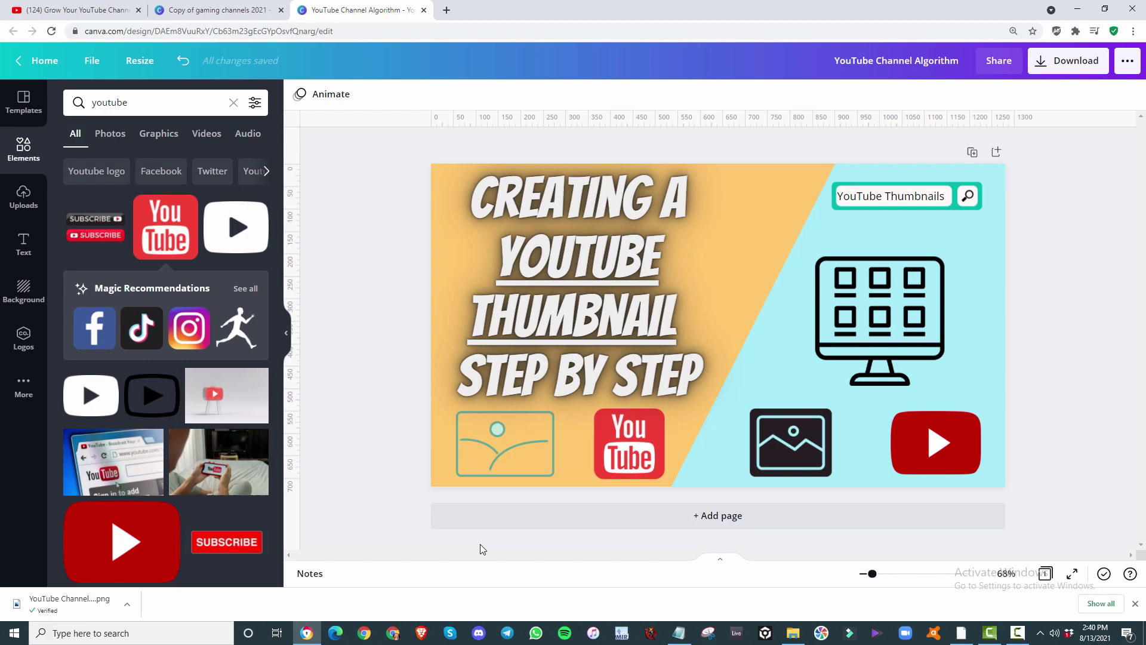
Step: Open the downloaded thumbnail PNG in Photos, then return to the Grow Your YouTube Channel page in Chrome
{"action": "left_click", "coordinate": [68, 603]}
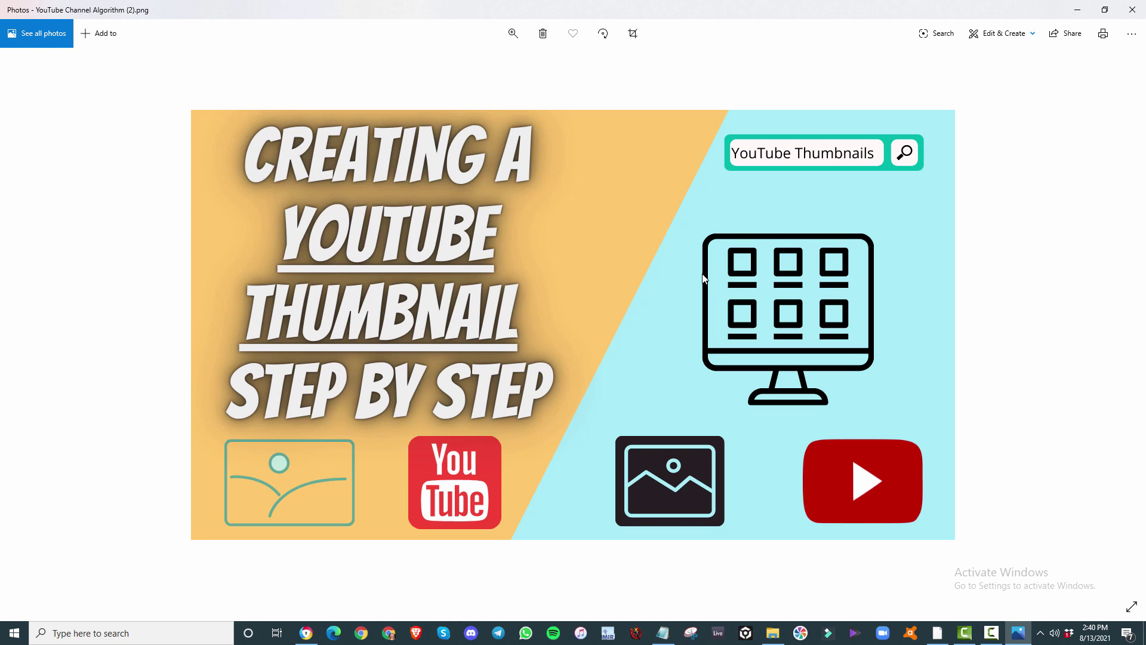
{"action": "left_click", "coordinate": [306, 633]}
{"action": "left_click", "coordinate": [105, 10]}
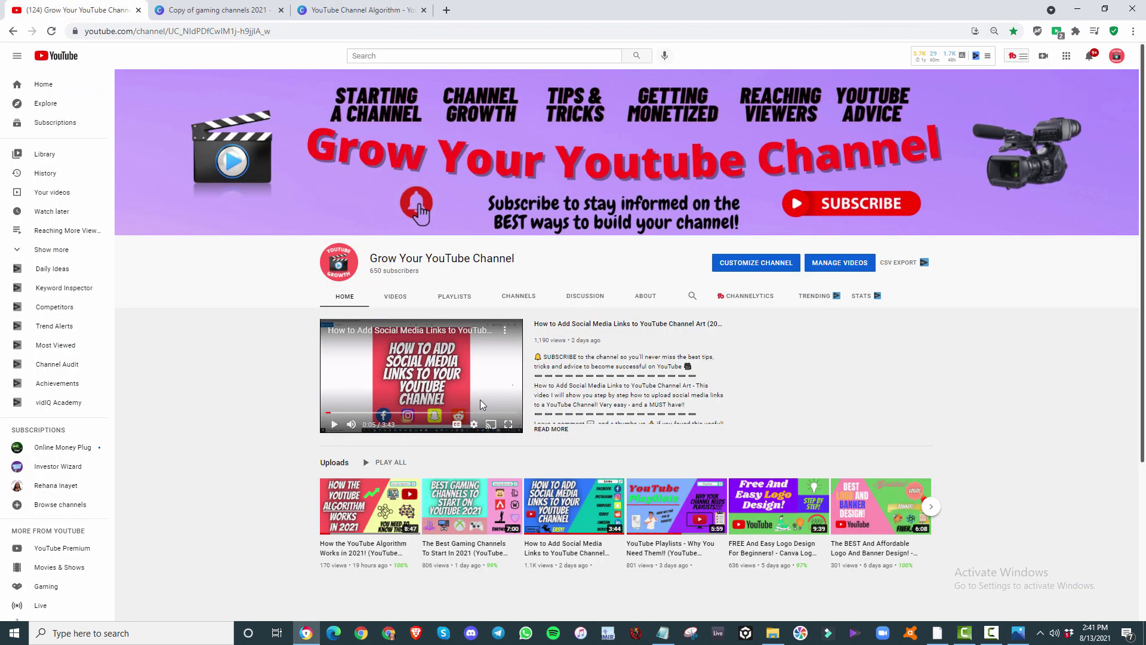